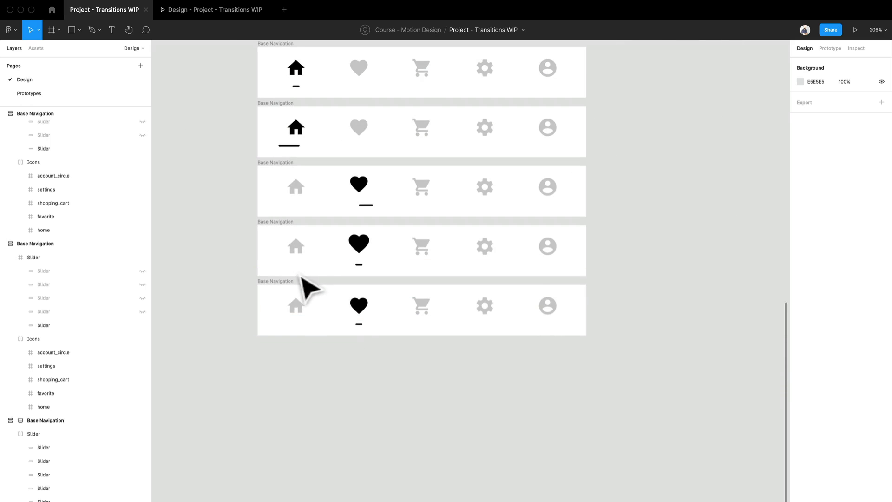
Duplicate the bottom Base Navigation frame with the active heart icon and place the copy directly below it.
left_click(288, 302)
left_click_drag(289, 303, 306, 359)
scroll(352, 394, "up", 5)
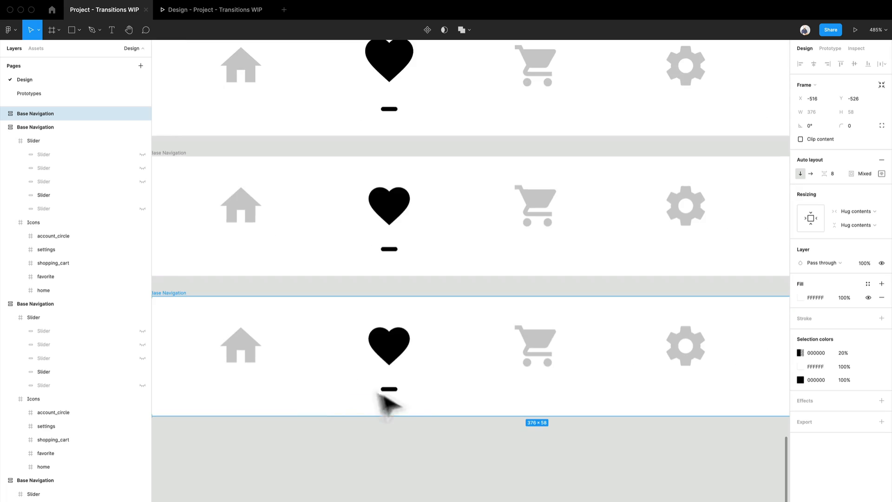
Stretch the slider under the heart in the new frame leftward to 24 px wide, matching the stretched slider under the home icon.
scroll(392, 404, "down", 8)
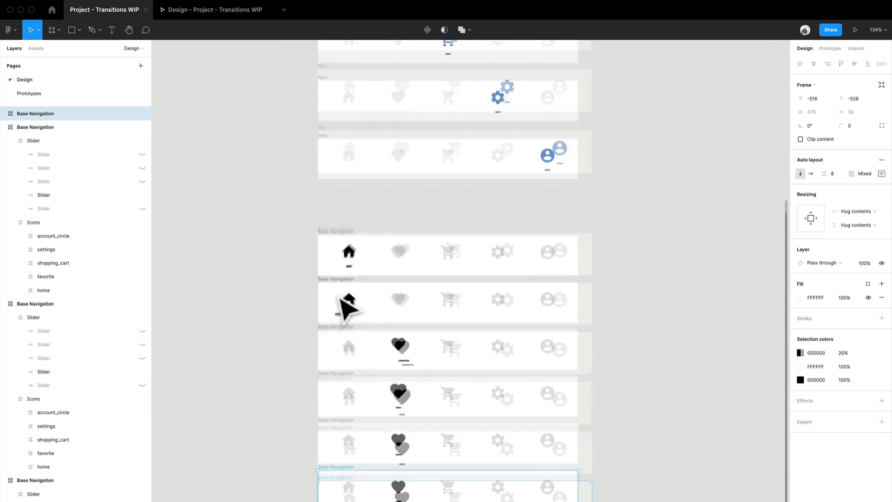
scroll(339, 299, "up", 8)
double_click(371, 359)
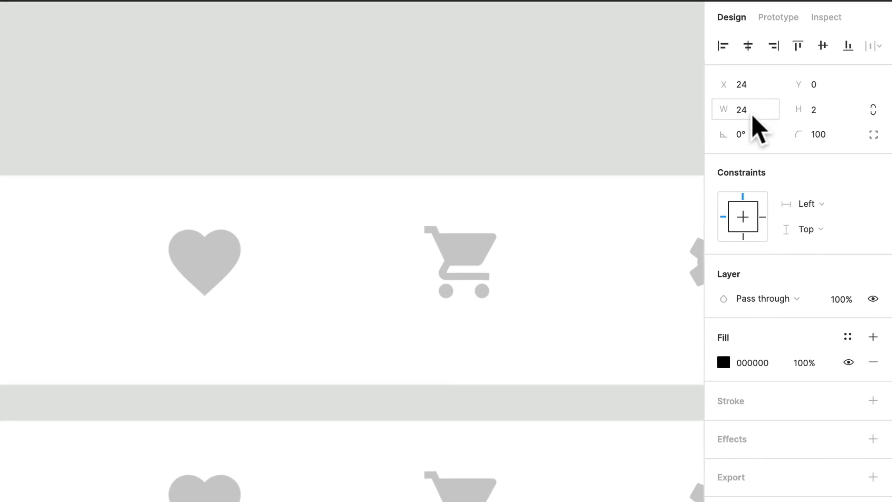
scroll(272, 400, "down", 7)
scroll(530, 408, "down", 3)
scroll(488, 429, "up", 2)
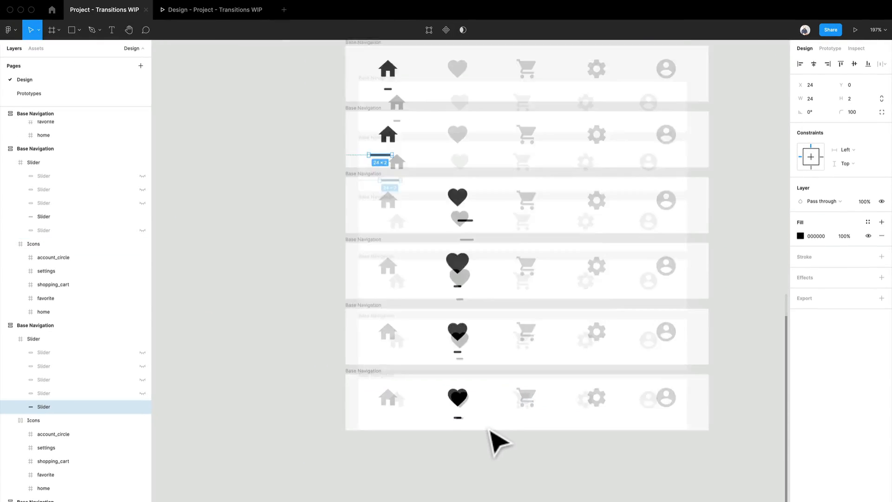
scroll(464, 434, "up", 5)
left_click(422, 412)
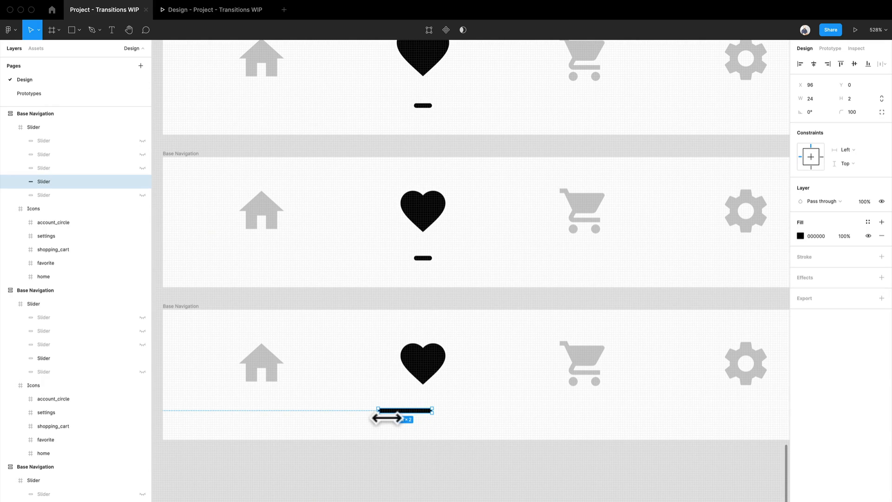
left_click(447, 475)
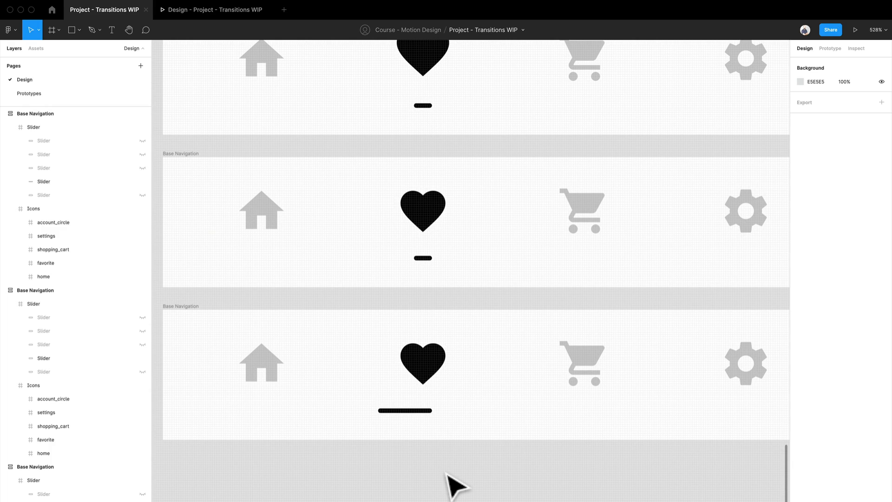
Duplicate the Base Navigation frame with the stretched heart slider and place the copy directly below it.
scroll(447, 475, "down", 10)
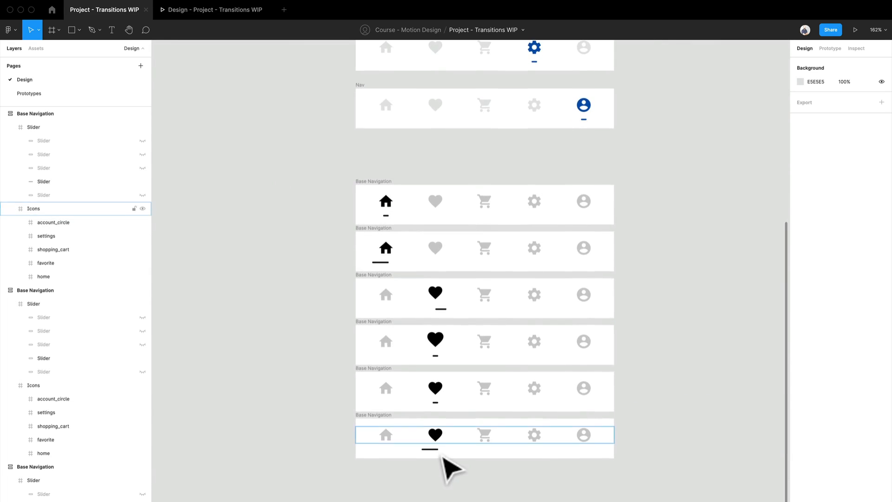
left_click_drag(446, 488, 406, 353)
scroll(415, 365, "up", 3)
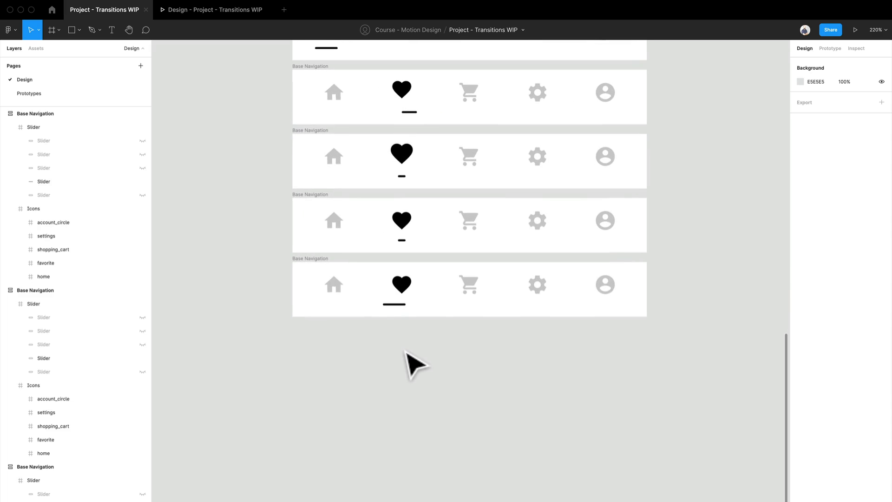
left_click(331, 286)
left_click_drag(339, 279, 342, 342)
Hide the heart's slider in the new bottom frame and show the slider under the shopping cart instead.
scroll(460, 388, "up", 5)
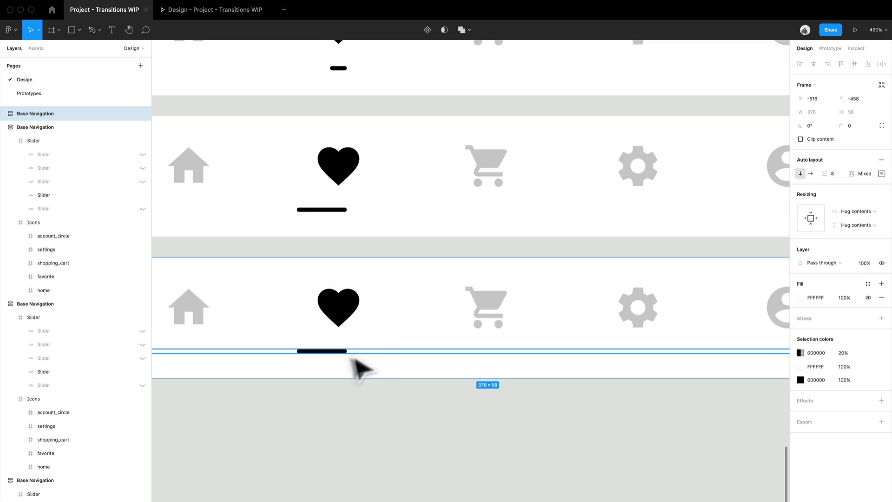
double_click(320, 352)
left_click(143, 181)
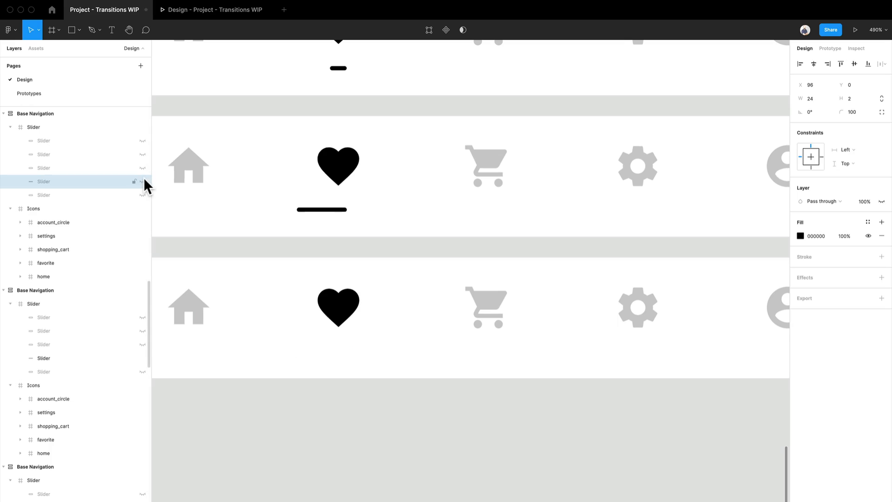
left_click(142, 167)
scroll(366, 244, "down", 3, "ctrl")
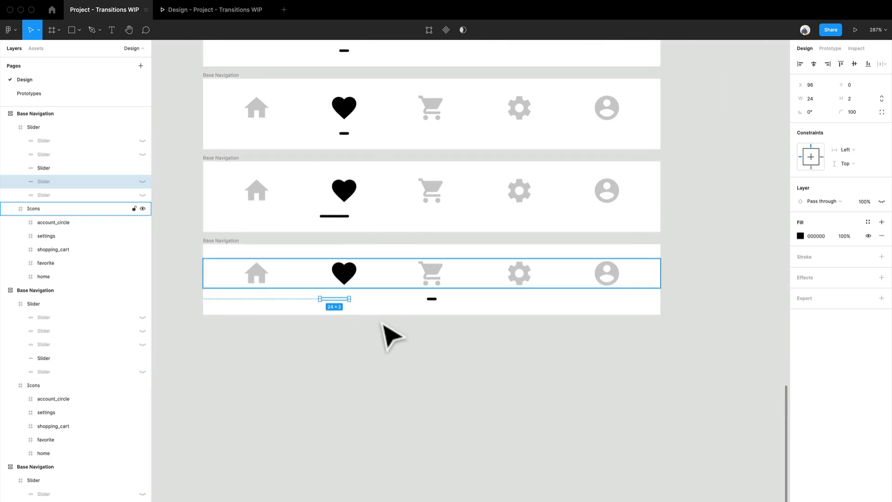
scroll(371, 358, "up", 3)
left_click(221, 323)
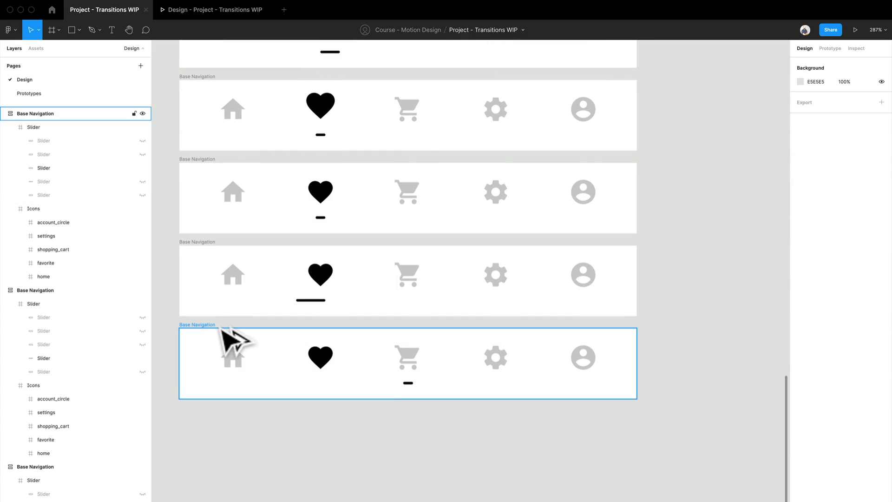
left_click_drag(216, 326, 220, 343, "alt")
key("Delete")
Set the heart icon's colour opacity to 20% and the shopping cart icon's to 100% in the bottom frame.
double_click(328, 367)
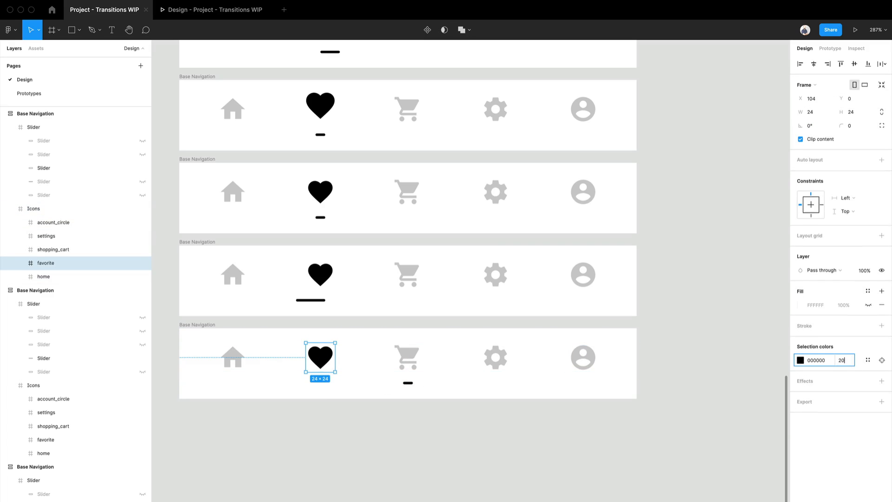
left_click(412, 363)
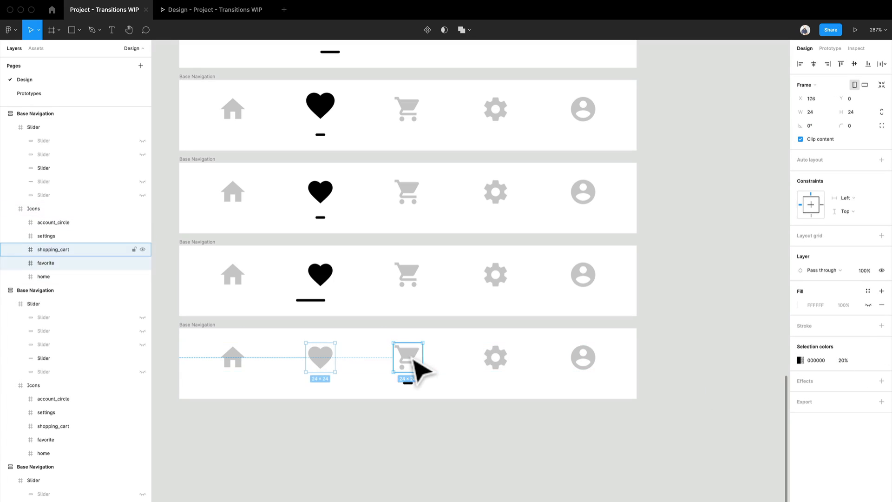
type("10")
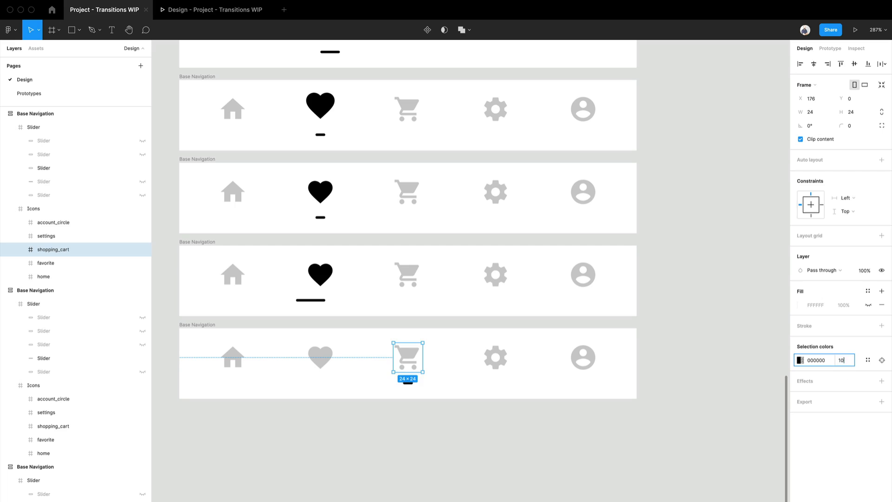
type("0")
key("Return")
left_click(474, 479)
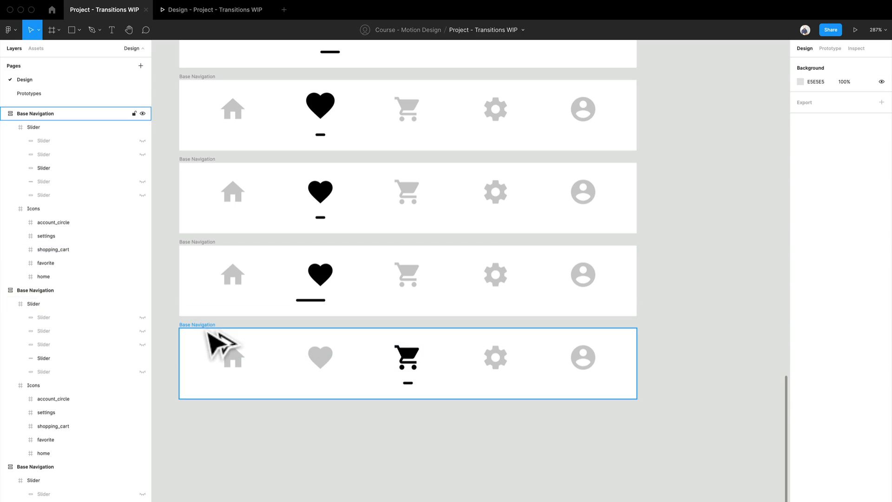
Duplicate the Base Navigation frame with the active cart and place the copy below it with a wide gap, at Y -314.
left_click_drag(206, 331, 214, 501)
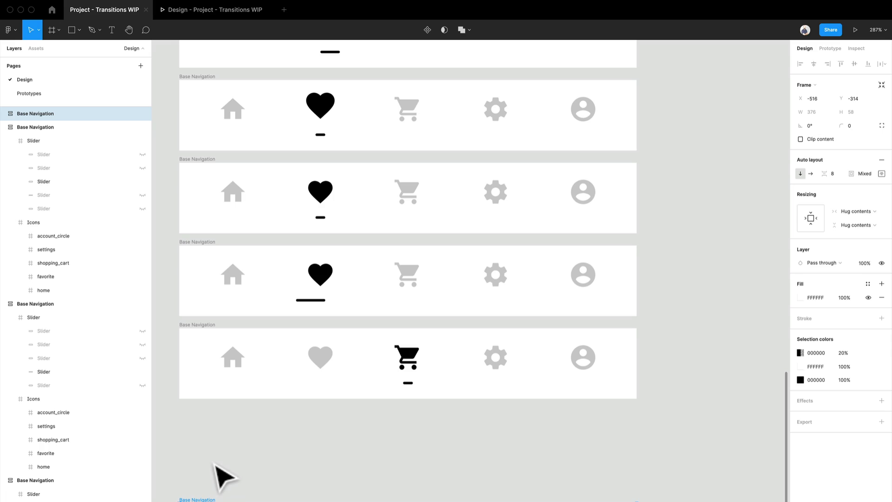
scroll(226, 463, "down", 3)
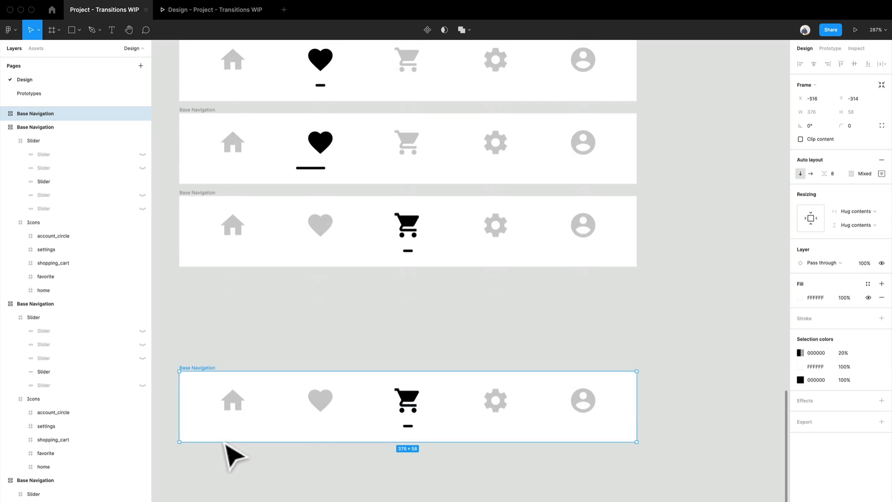
scroll(230, 458, "up", 1)
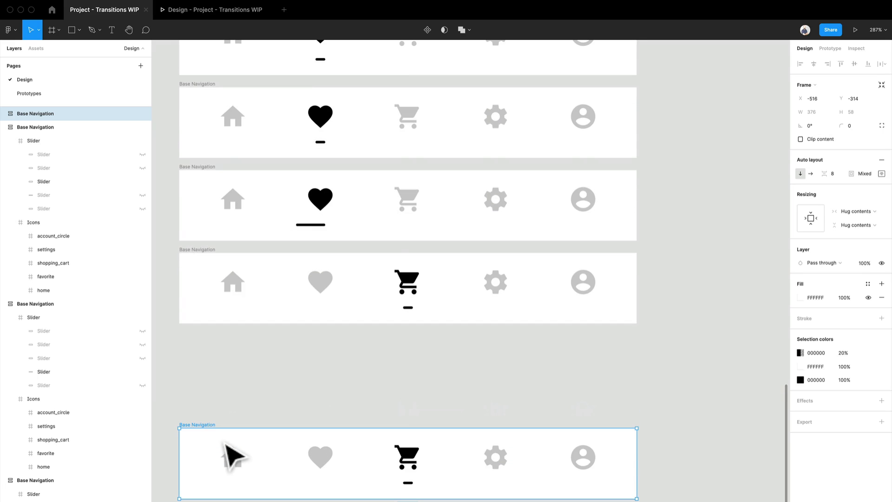
Move the black shopping cart icon in the upper of the two cart frames up to Y -3.
left_click(418, 316)
scroll(300, 173, "up", 4)
left_click_drag(300, 179, 277, 465)
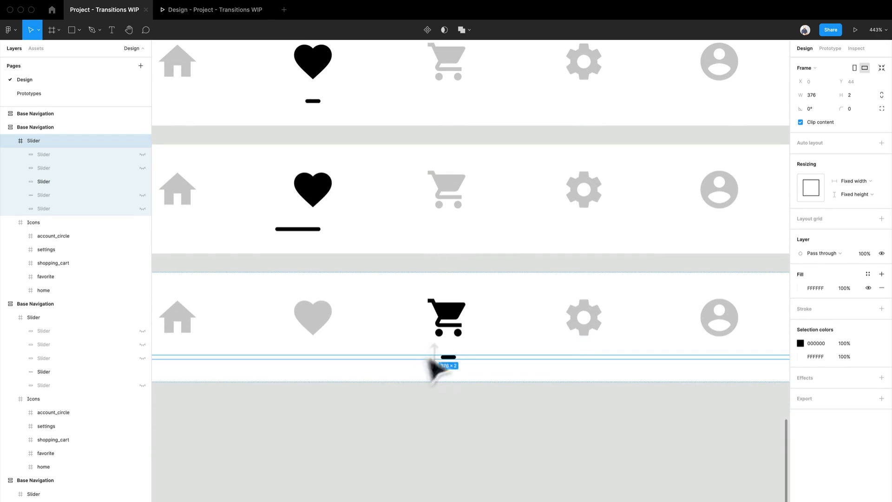
left_click(468, 314)
left_click(432, 309)
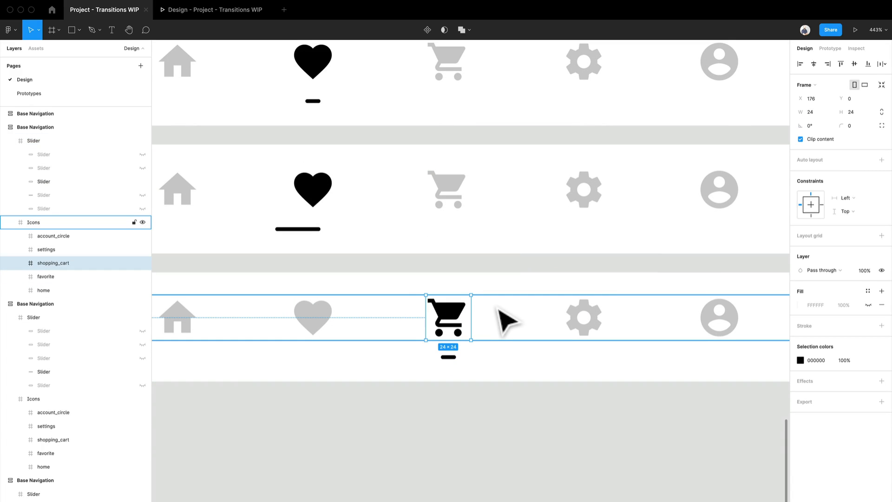
key("Up")
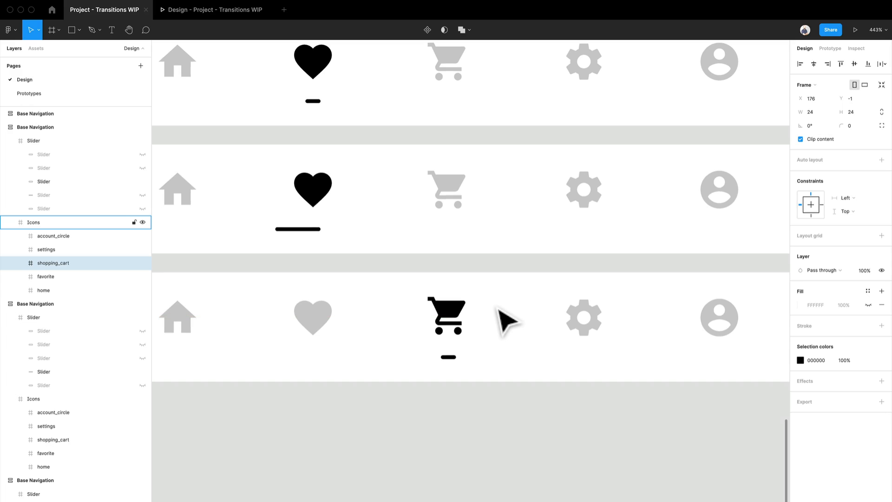
key("Up")
key("Up")
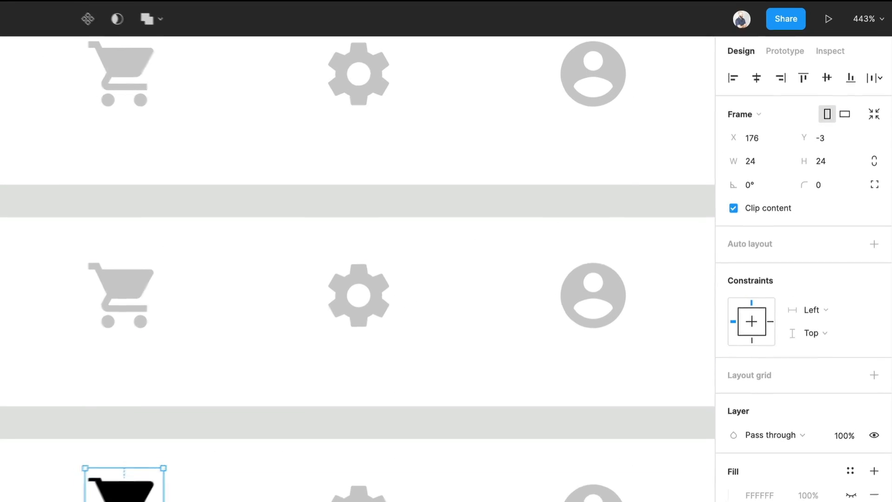
Turn off Clip content for the Icons frames in the raised-cart navigation and the two navigation frames above it, checking the others.
key("shift+Return")
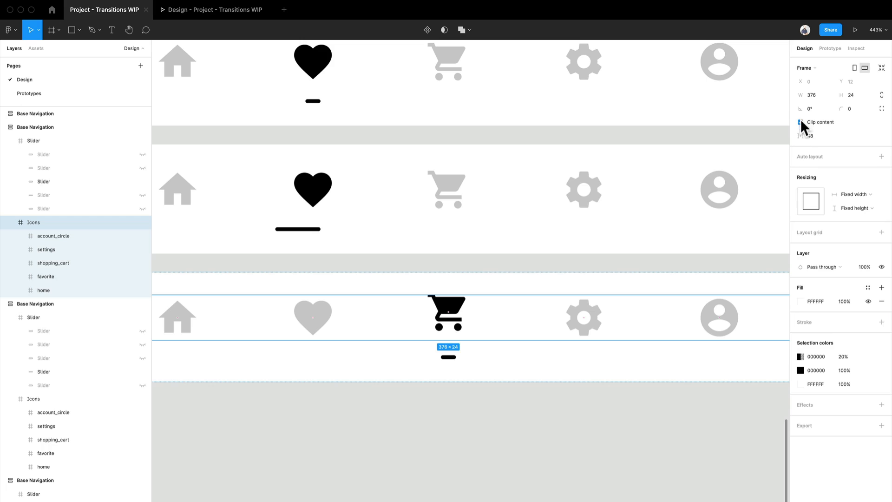
left_click(587, 193)
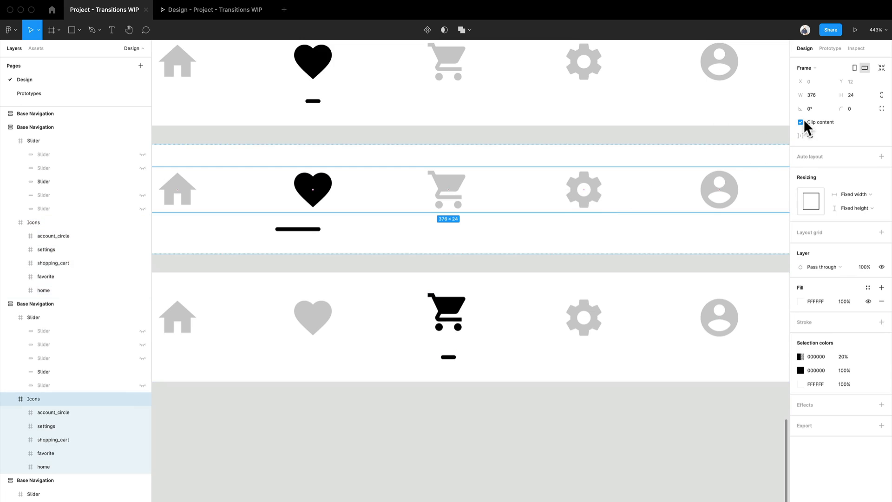
scroll(575, 154, "up", 2)
left_click(566, 139)
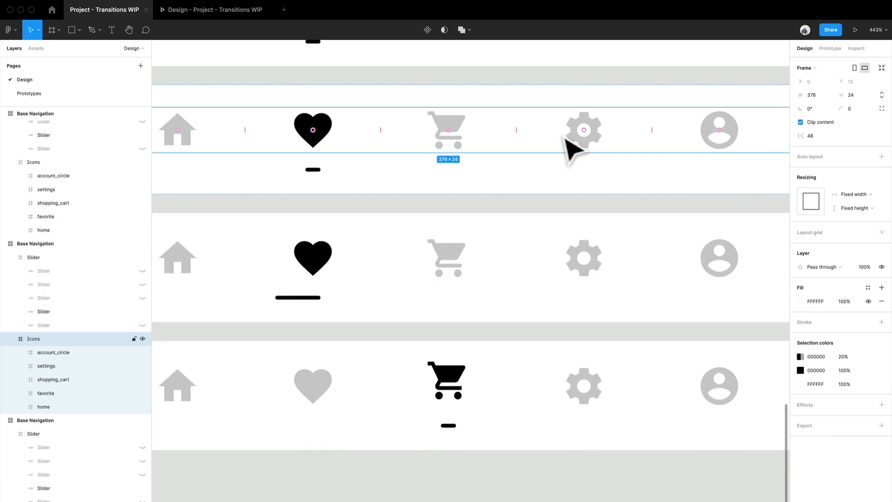
left_click(801, 122)
scroll(509, 193, "down", 2)
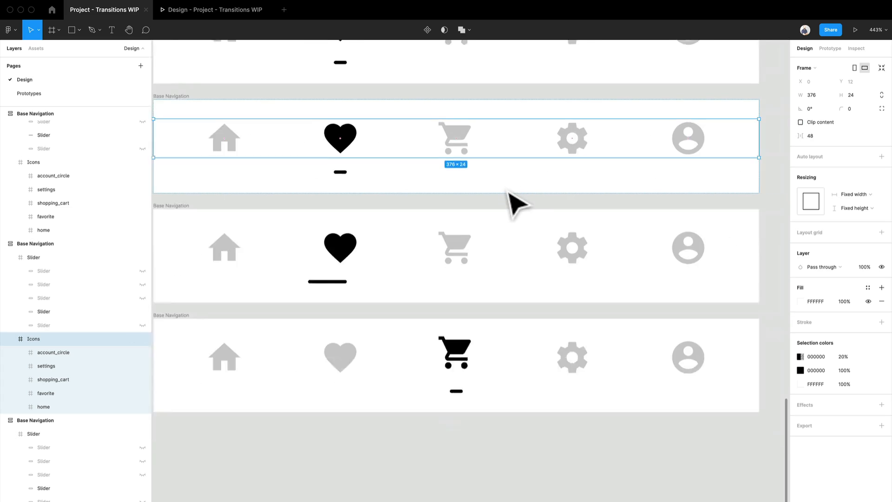
scroll(509, 193, "up", 5)
left_click(508, 242)
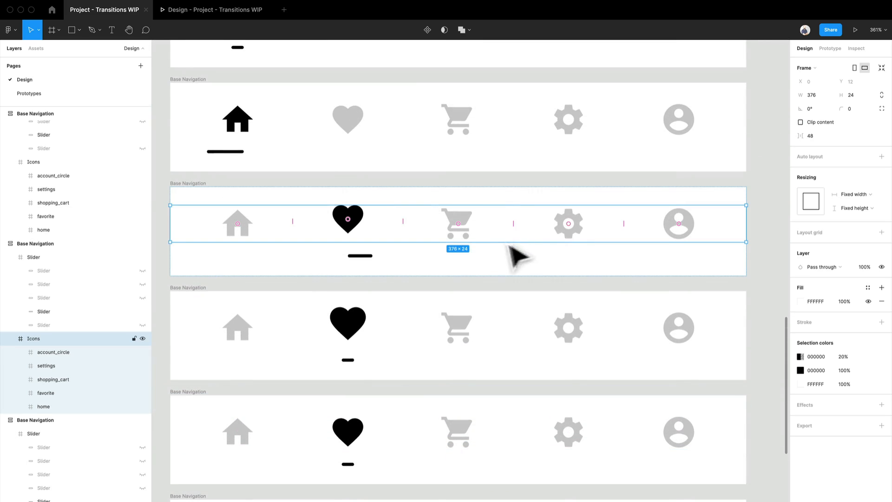
scroll(568, 252, "down", 4)
left_click(479, 364)
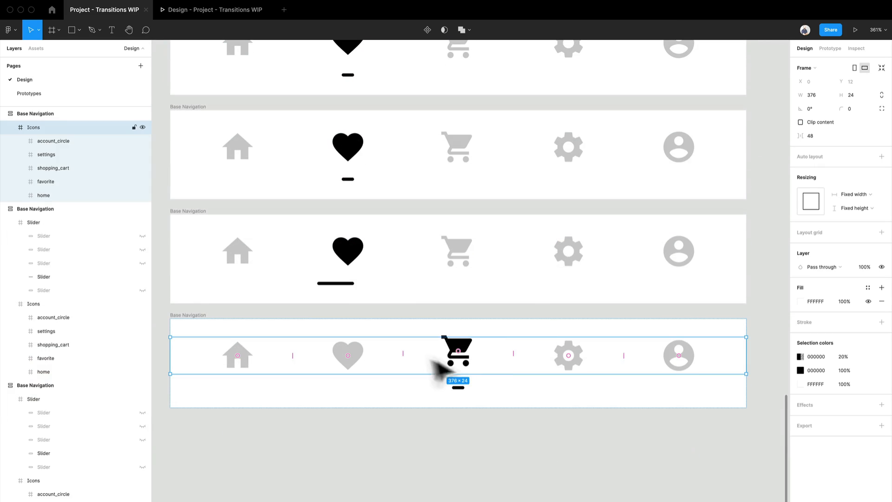
Stretch the slider under the raised cart rightward to 16 px wide, matching the slider under the raised heart.
left_click(459, 387)
scroll(350, 132, "up", 5)
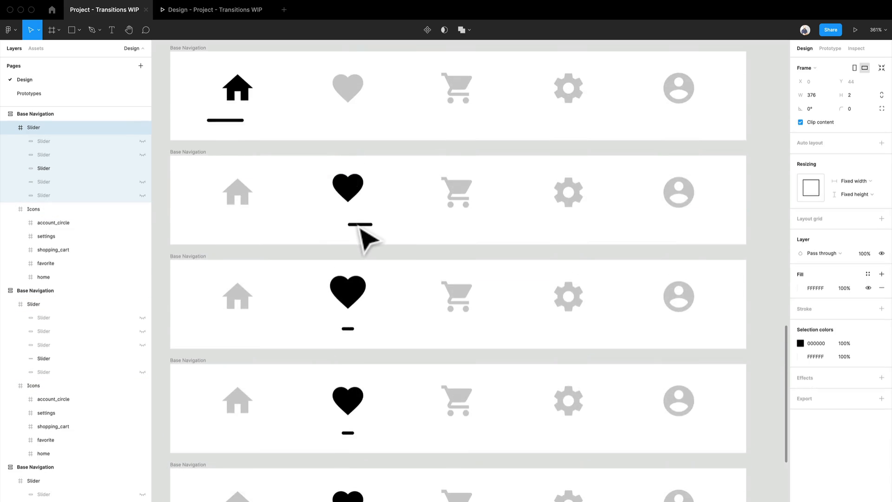
scroll(360, 228, "up", 5)
left_click(368, 231)
left_click(368, 231)
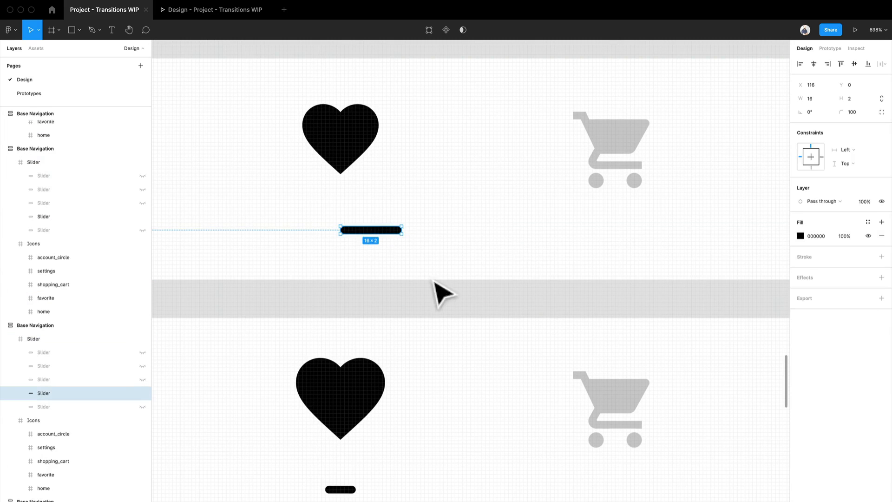
scroll(374, 279, "up", 3)
scroll(375, 279, "down", 5)
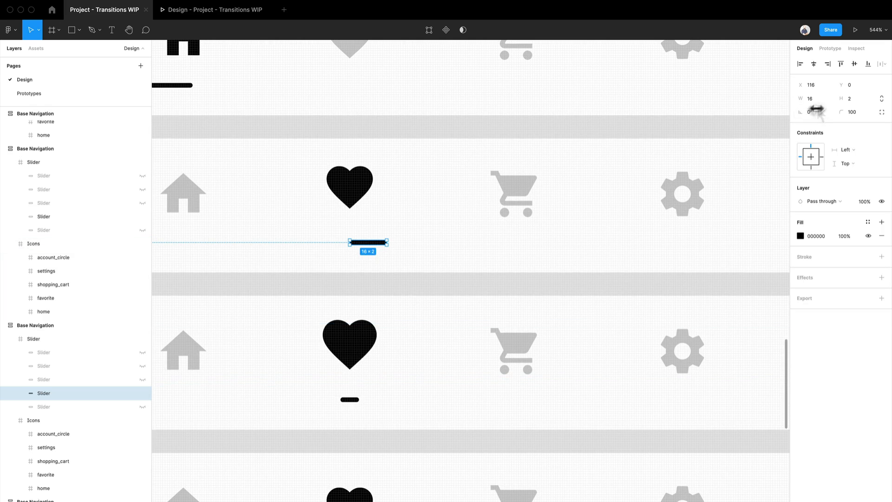
scroll(454, 369, "down", 10)
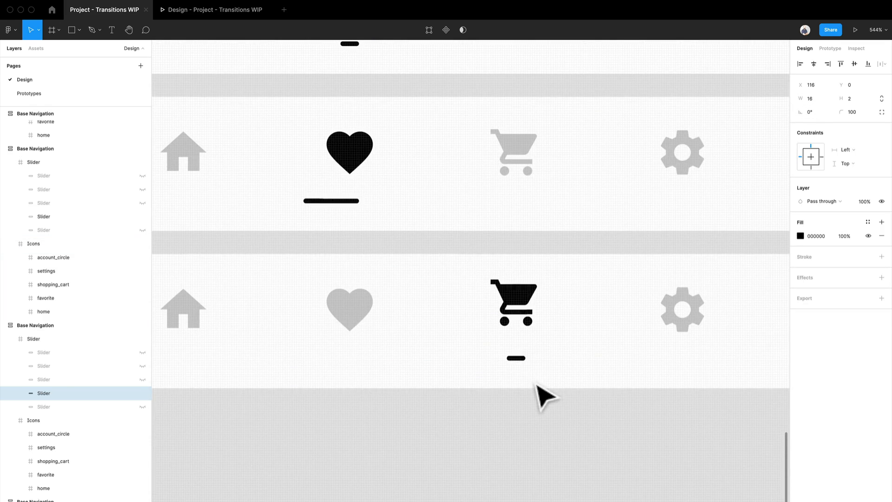
left_click(527, 367)
double_click(526, 364)
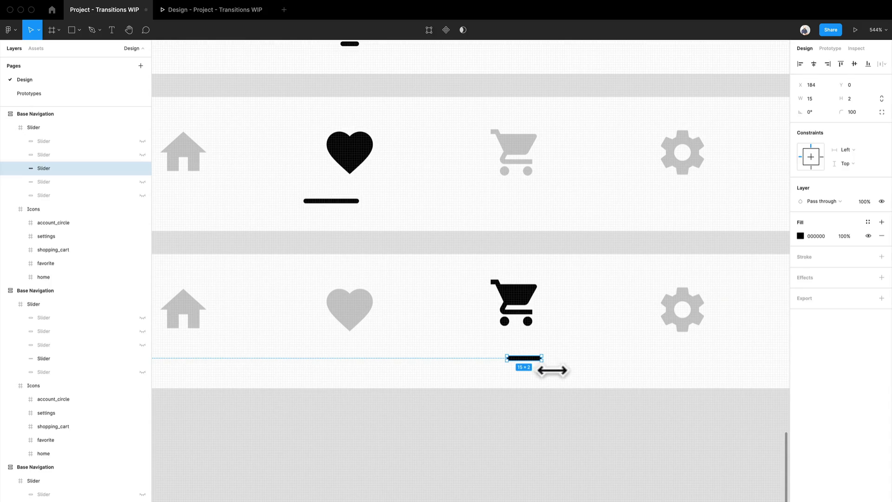
left_click_drag(553, 371, 555, 370)
scroll(543, 372, "up", 5)
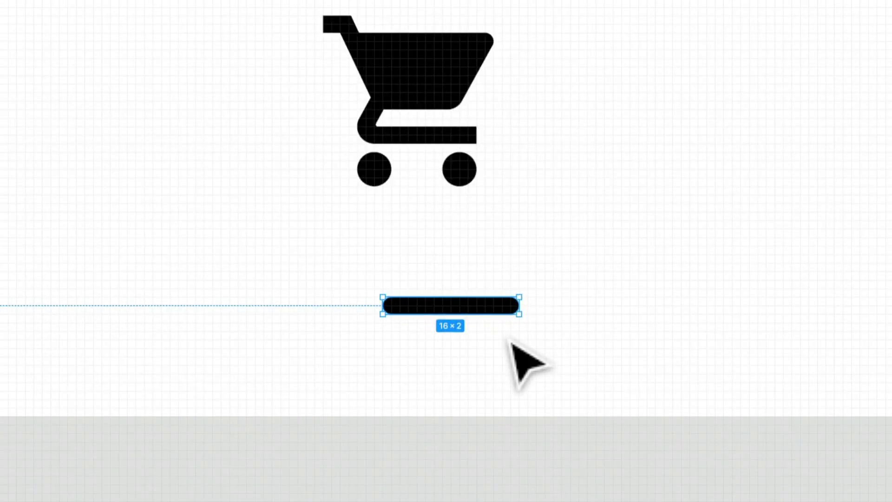
Nudge the slider under the raised cart right to X 188, matching how the slider under the raised heart sits against its icon.
scroll(518, 358, "down", 5)
scroll(204, 42, "up", 10)
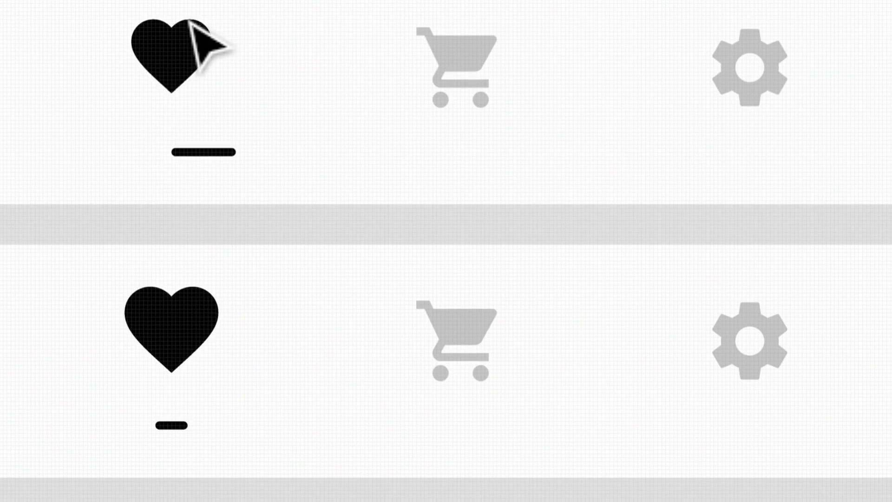
left_click(212, 167)
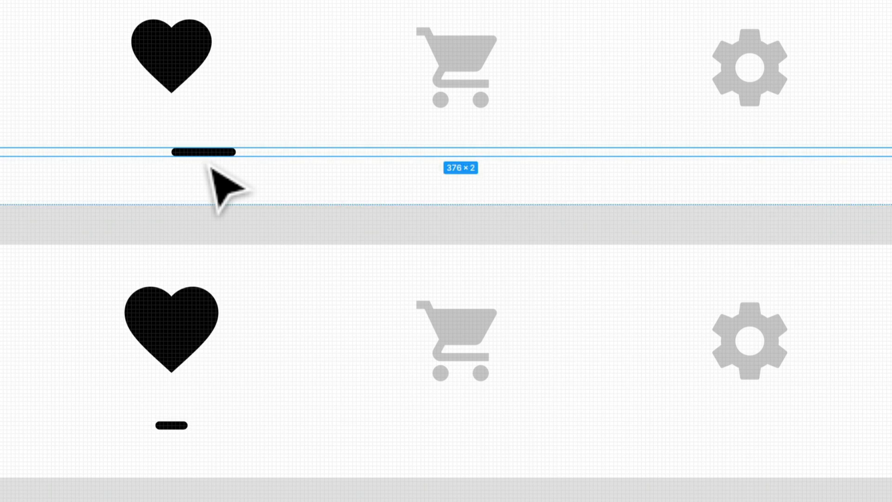
key("Return")
scroll(208, 163, "down", 5)
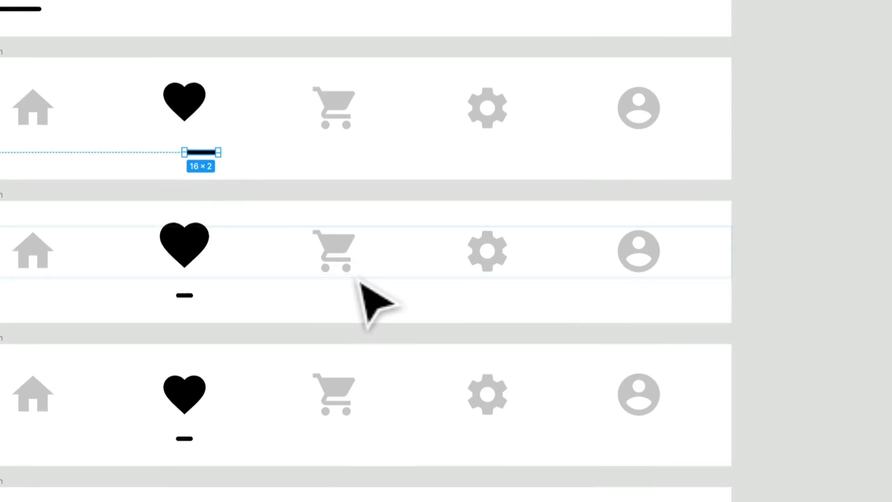
scroll(359, 279, "down", 10)
scroll(348, 225, "up", 5)
scroll(342, 215, "up", 5)
left_click(342, 213)
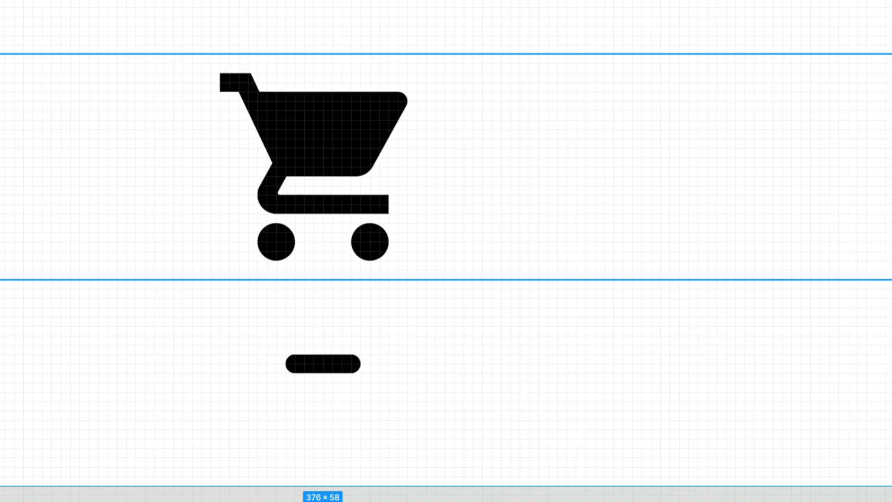
scroll(384, 286, "up", 5)
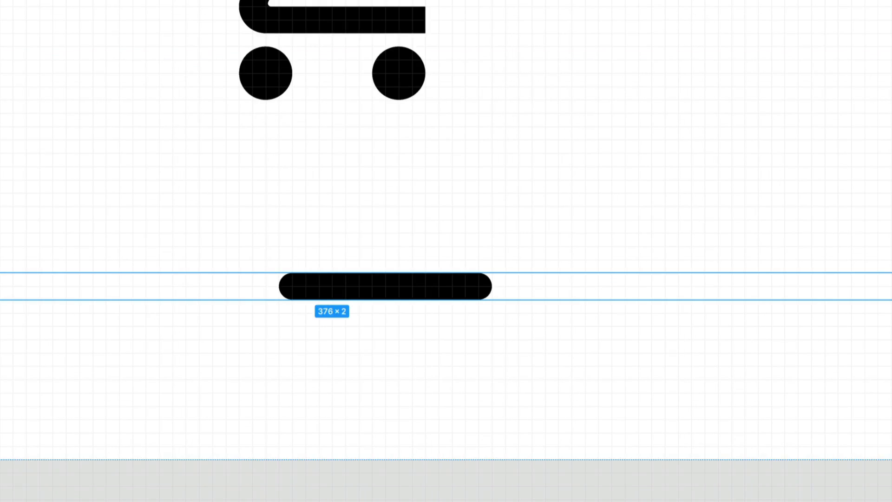
key("Return")
left_click_drag(333, 279, 372, 285)
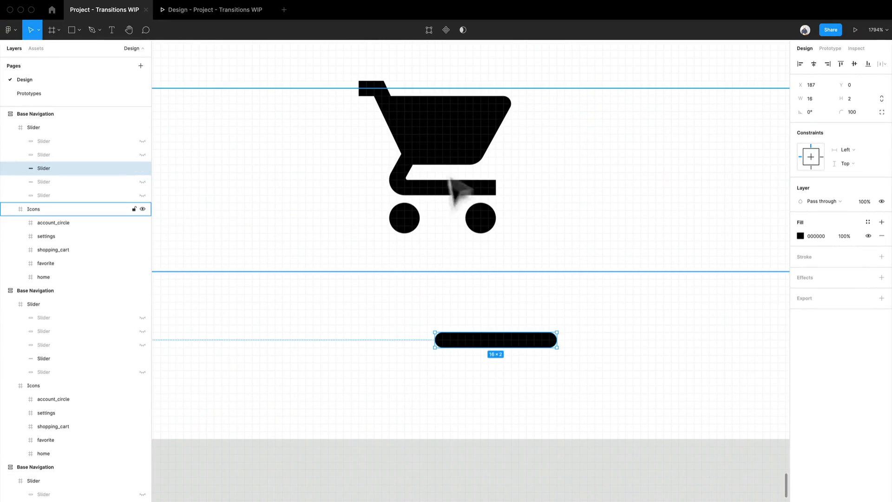
key("Right")
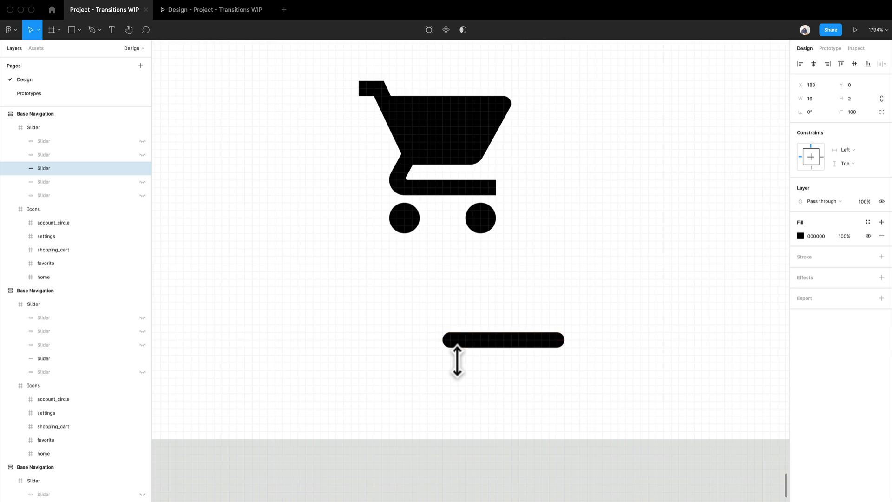
Duplicate the raised-cart Base Navigation frame and place the copy directly below it at Y -390.
scroll(457, 361, "down", 5)
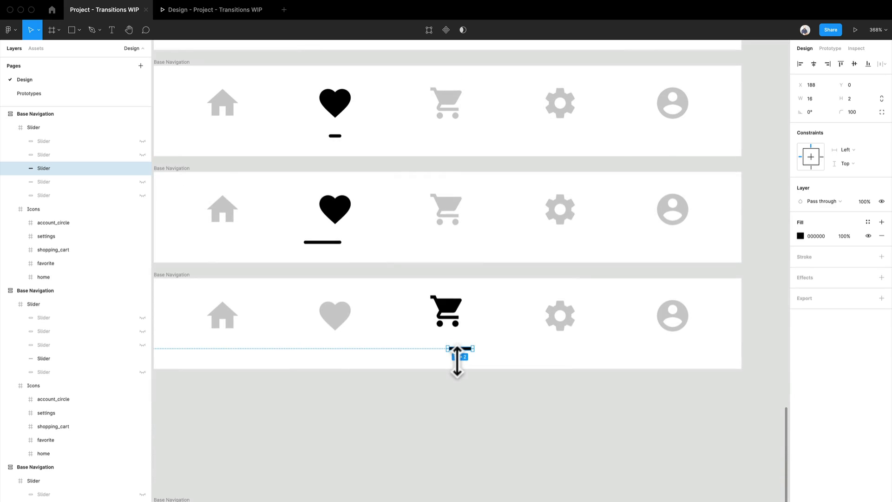
left_click(365, 414)
scroll(367, 448, "down", 1)
left_click_drag(368, 453, 408, 325)
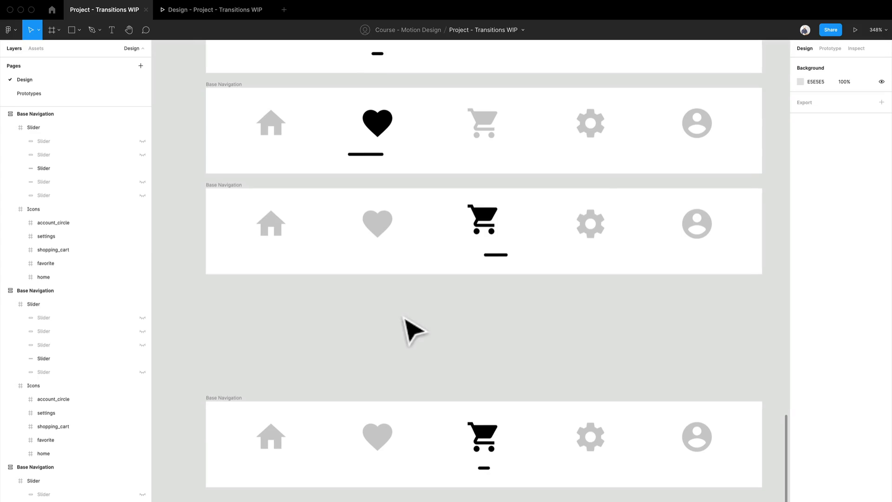
left_click_drag(238, 215, 239, 292)
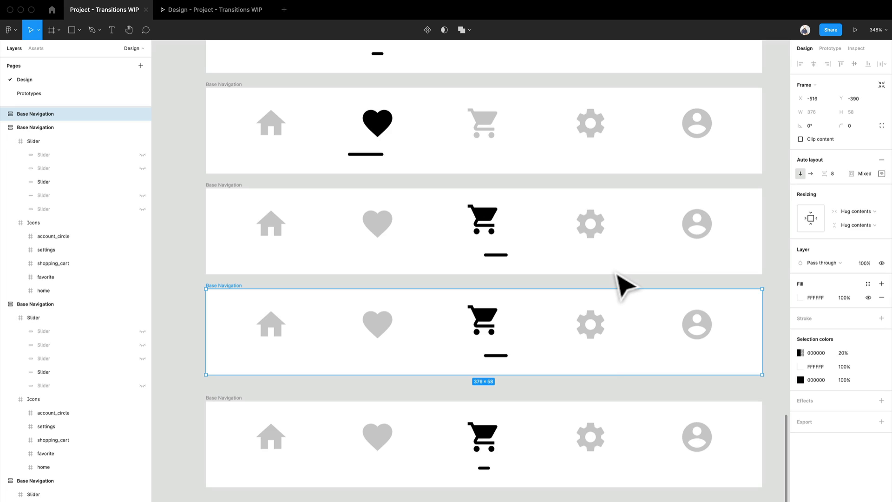
Set the slider width in the duplicated raised-cart frame to 8, matching the slider in the final cart frame.
scroll(478, 439, "up", 5)
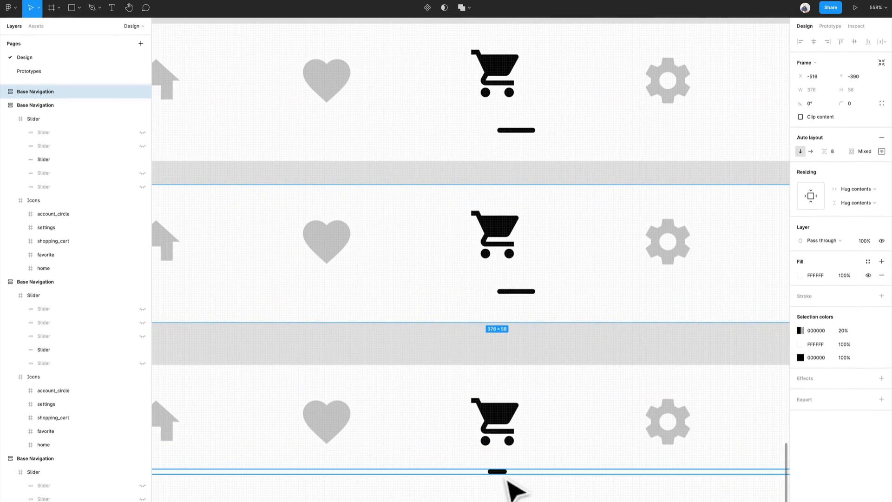
left_click(503, 474)
scroll(477, 442, "up", 4)
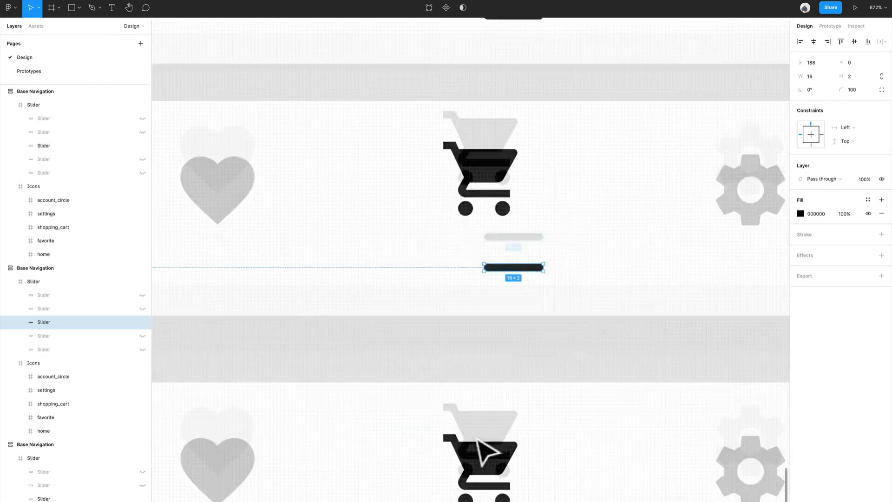
left_click(486, 435)
left_click(487, 436)
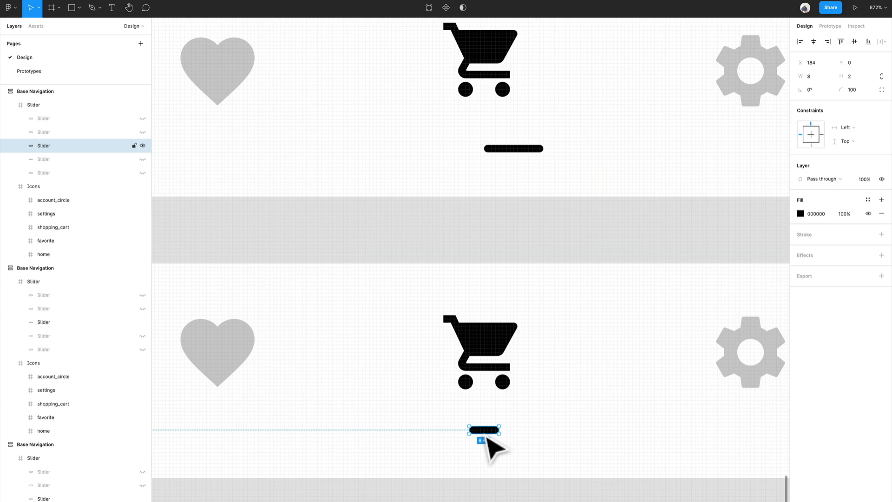
left_click(524, 149)
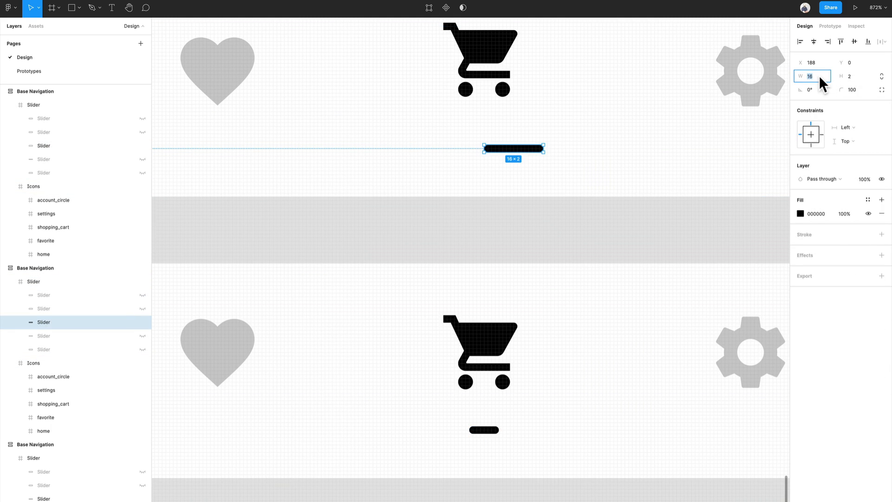
type("8")
key("Return")
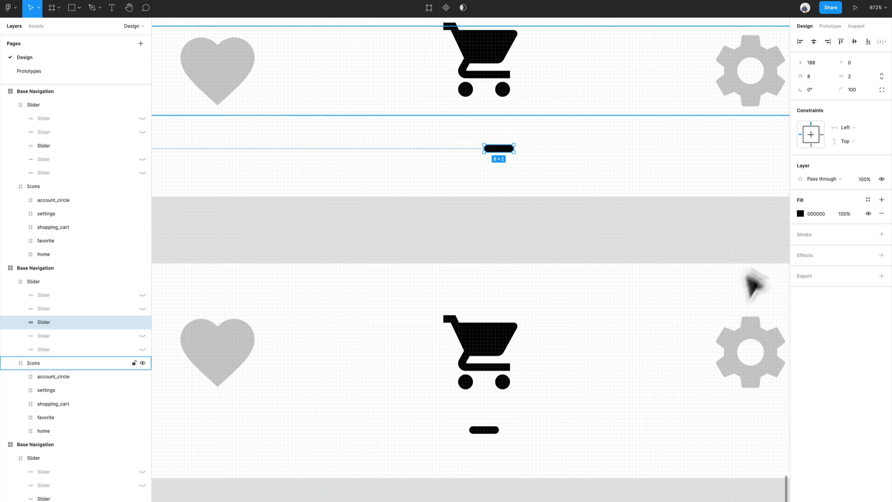
Set the X position of the duplicated frame's slider to 184, as in the final cart frame.
left_click(498, 431)
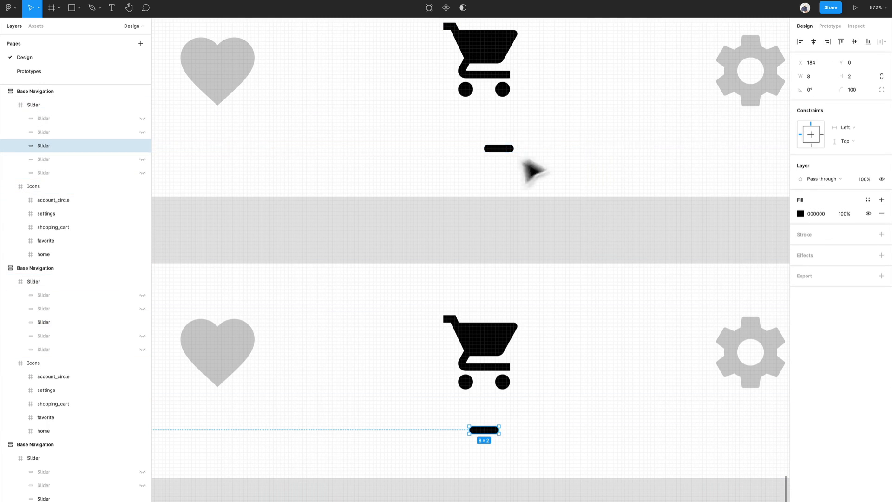
left_click(509, 150)
left_click(817, 67)
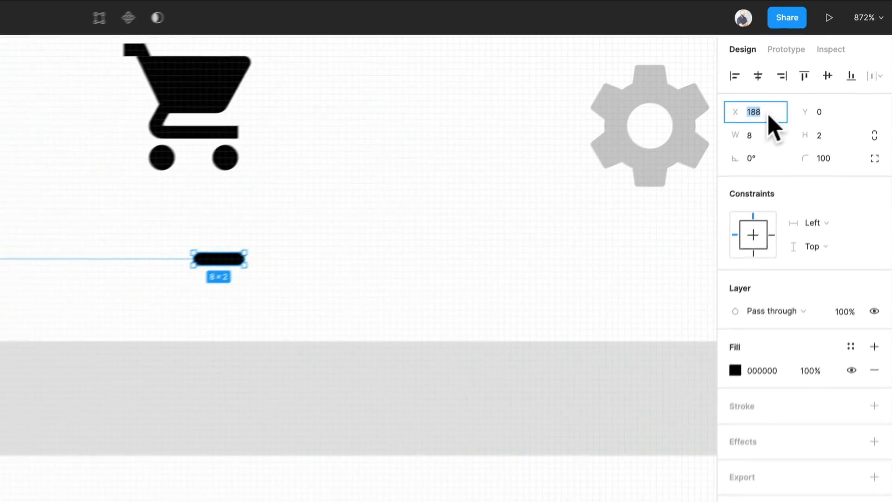
type("184")
key("Return")
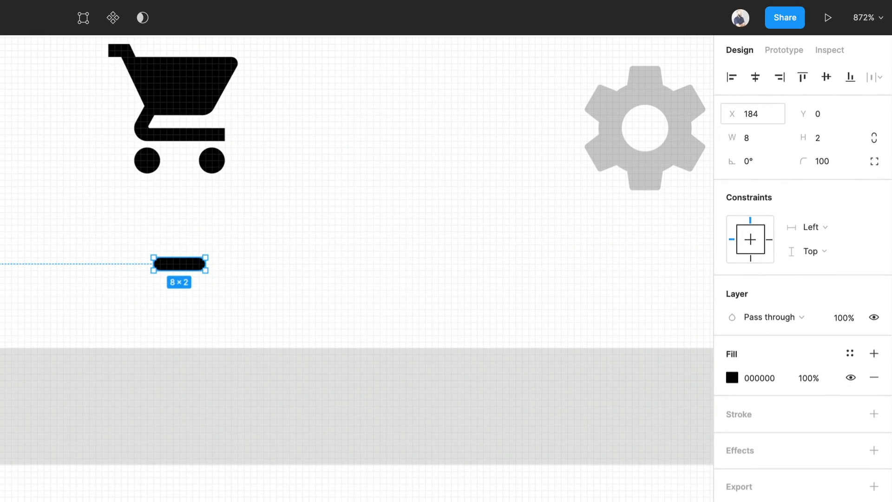
scroll(322, 497, "down", 10)
scroll(330, 435, "up", 2)
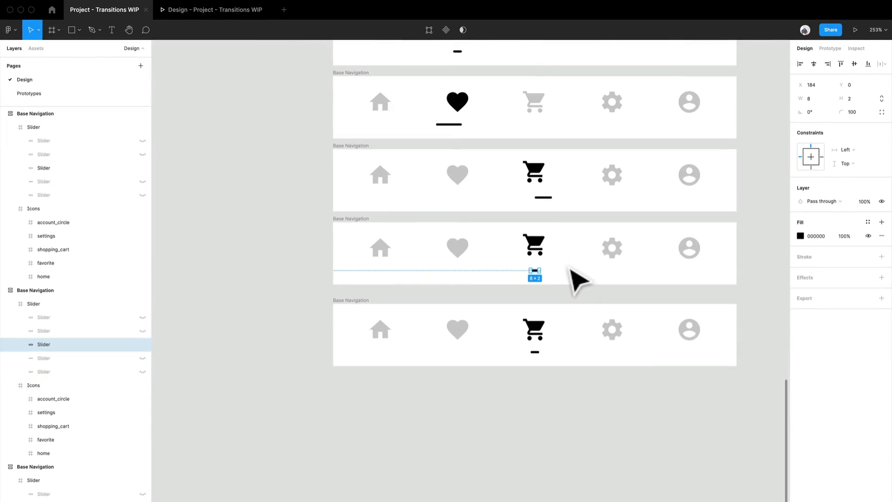
scroll(319, 175, "up", 1)
left_click(774, 186)
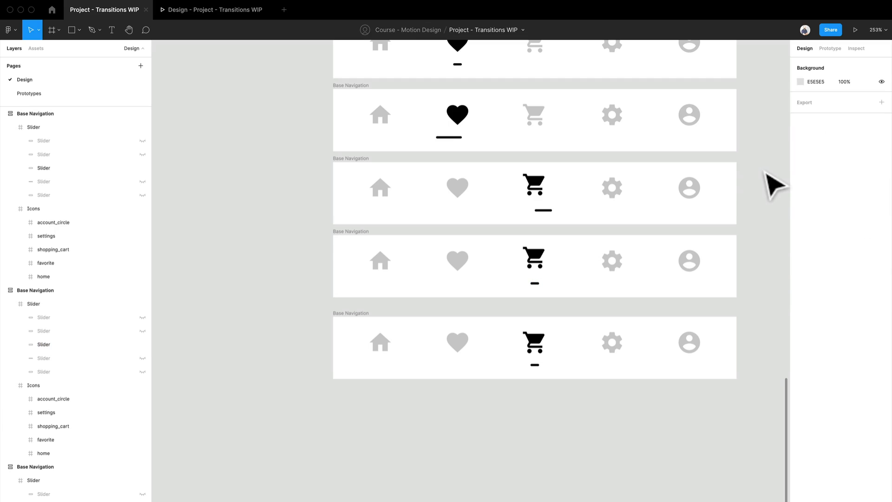
Link the grey cart icon in the resting-heart frame to the left-stretched slider frame on click, with a 200 ms Smart animate.
left_click(830, 49)
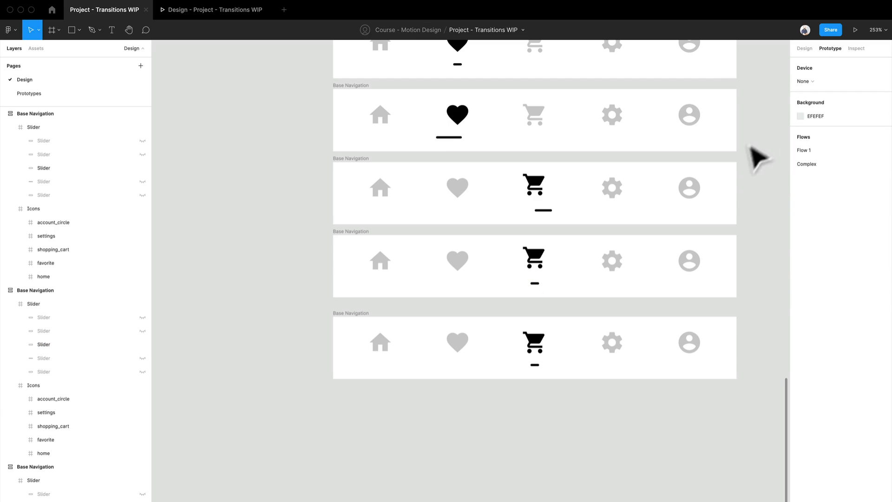
scroll(597, 358, "up", 4)
left_click(425, 320)
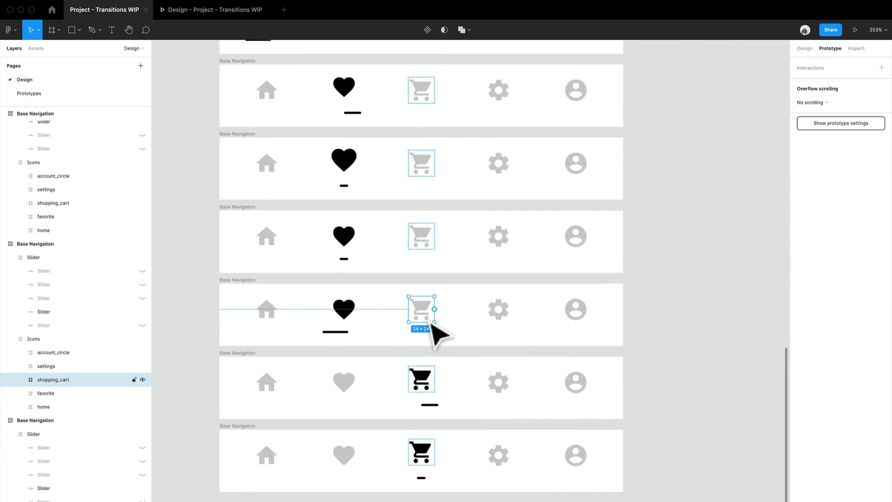
scroll(434, 333, "down", 2)
left_click(663, 285)
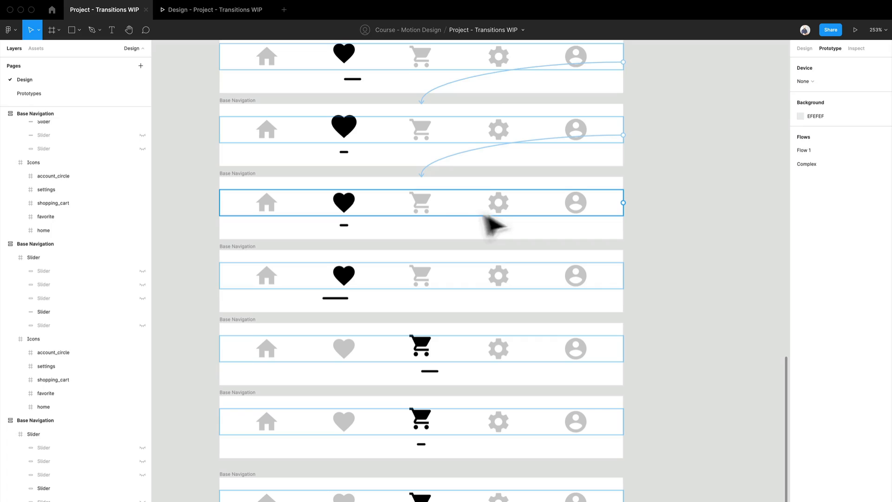
left_click(430, 209)
left_click_drag(434, 203, 447, 295)
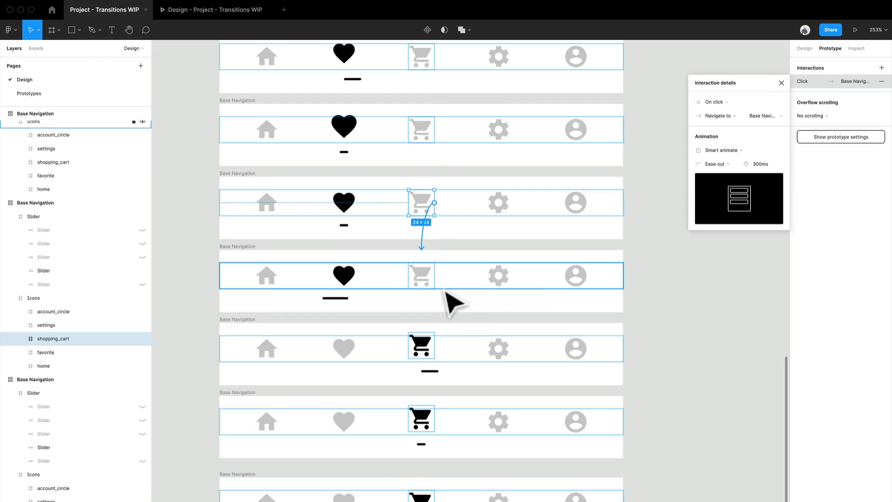
left_click(759, 165)
type("200")
key("Return")
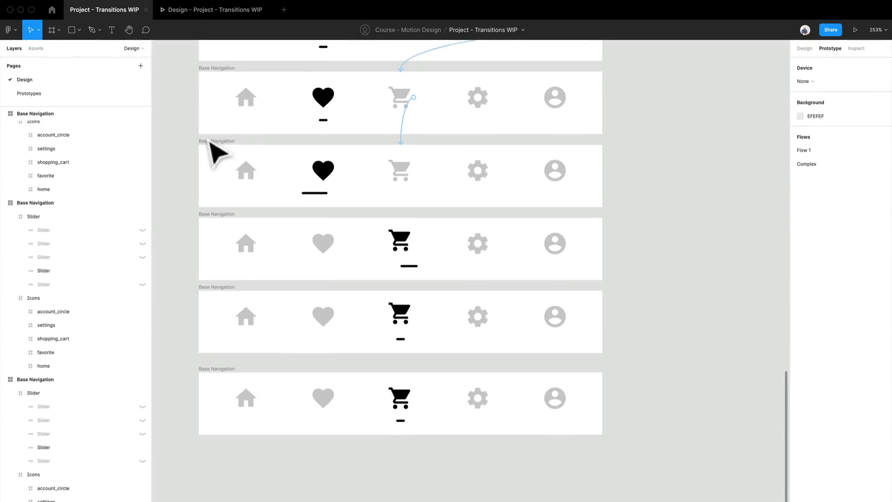
Link the left-stretched slider frame to the first raised-cart frame with an After delay trigger of 1 ms.
left_click(126, 167)
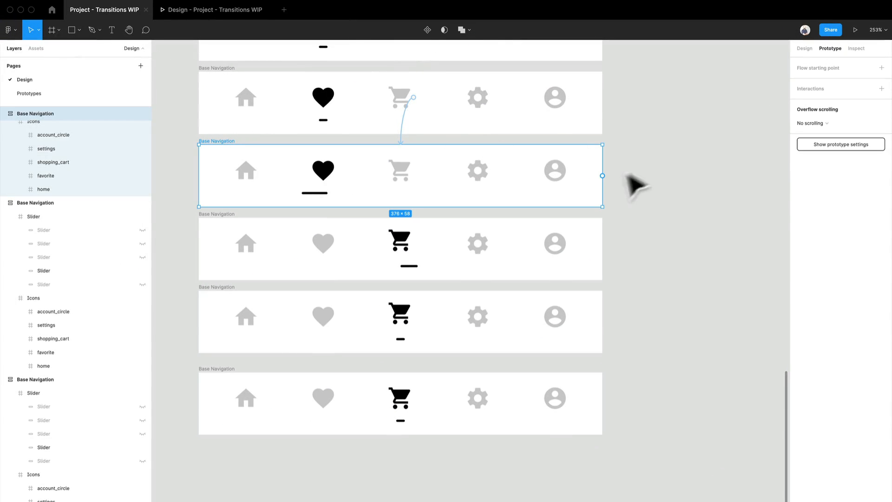
left_click_drag(602, 175, 599, 241)
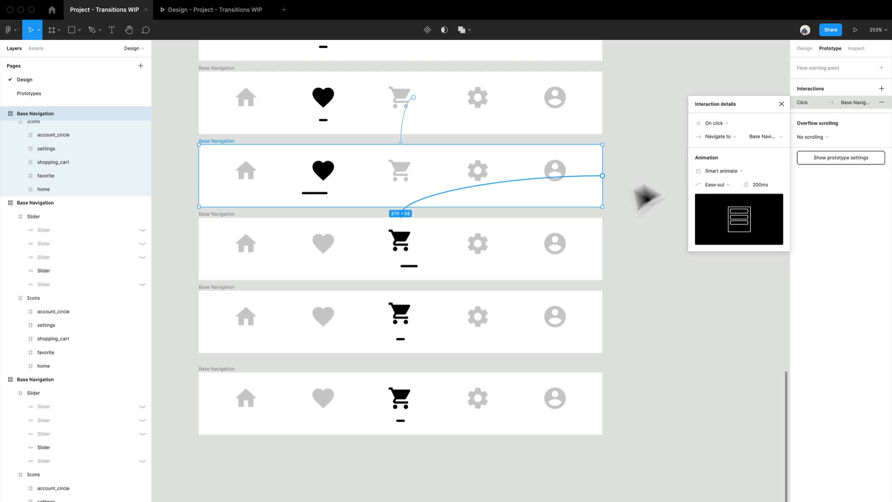
left_click(733, 125)
left_click(723, 229)
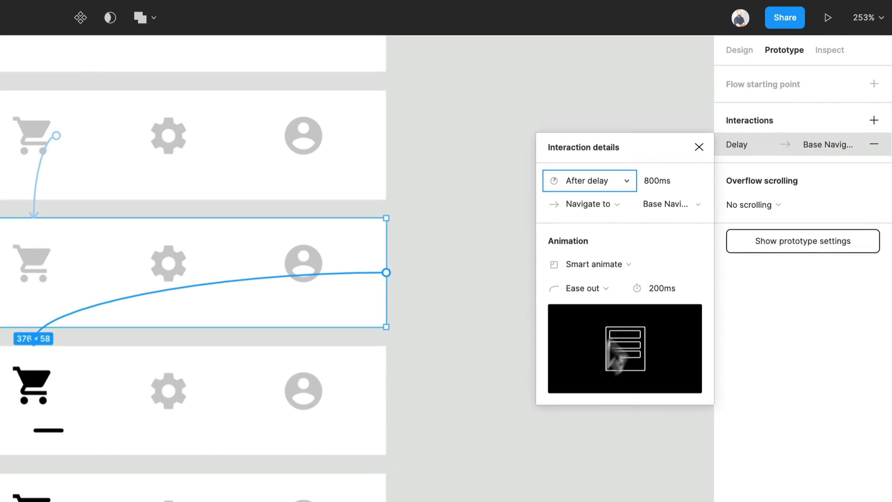
left_click(657, 182)
type("1")
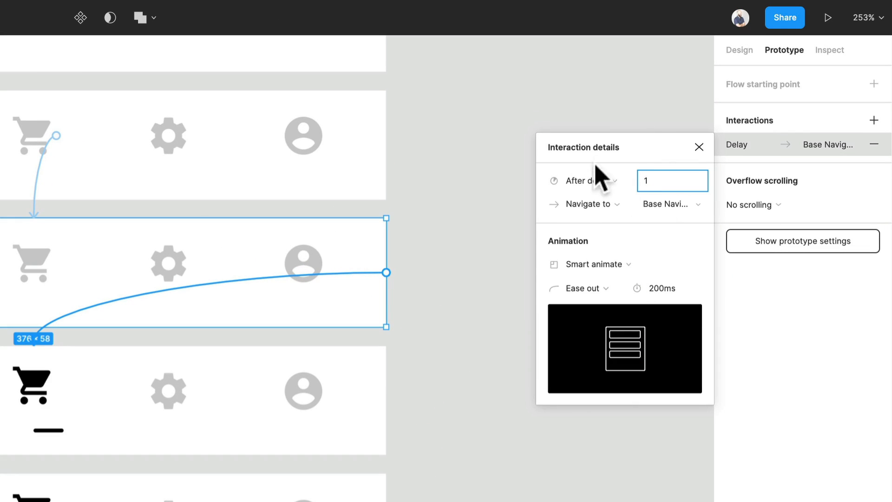
left_click(646, 77)
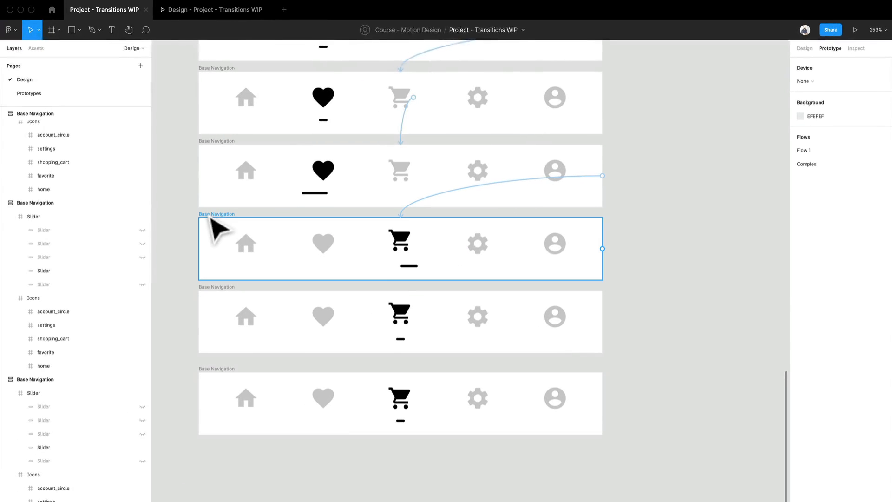
Link the first raised-cart frame to the second raised-cart frame with an After delay trigger of 1 ms.
left_click(211, 218)
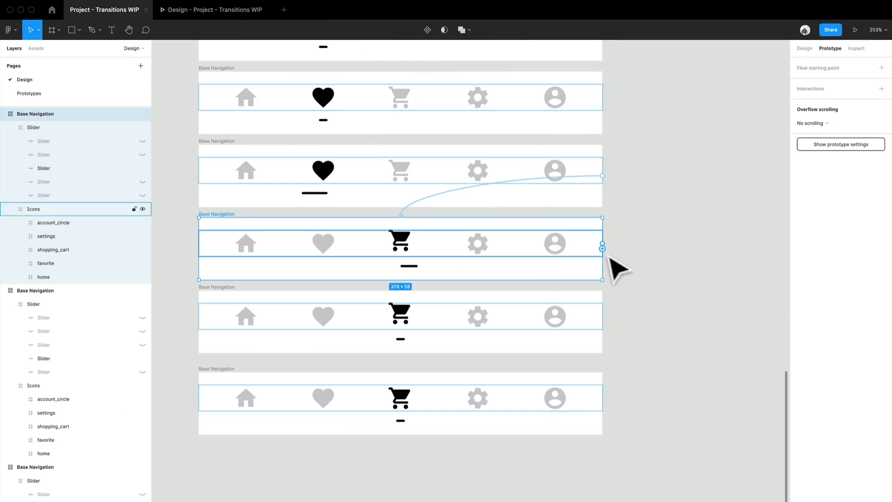
left_click_drag(602, 249, 576, 337)
left_click(725, 125)
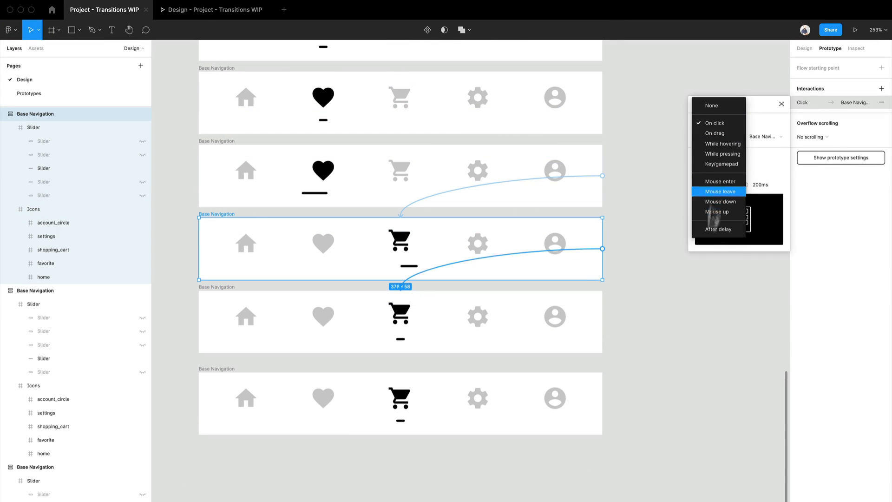
left_click(717, 232)
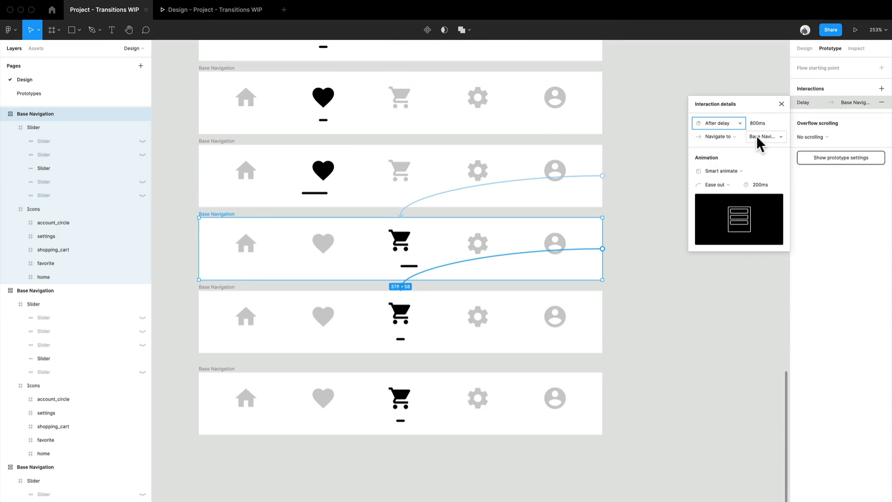
type("1")
left_click(675, 105)
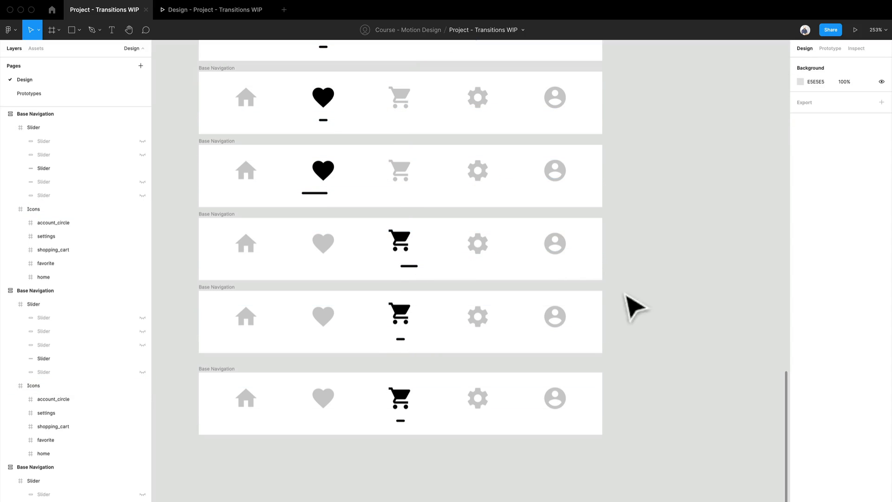
Move the final cart Base Navigation frame down to Y -224 to leave room above it.
left_click_drag(242, 373, 239, 473)
scroll(432, 391, "up", 5)
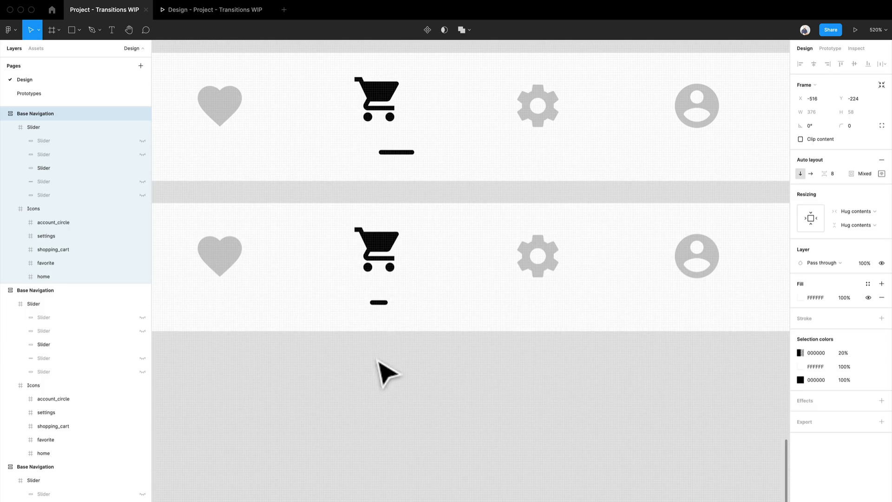
Rotate the black shopping cart icon in the second raised-cart frame to about 16.44°.
scroll(391, 353, "down", 2)
scroll(392, 328, "down", 3)
left_click(388, 284)
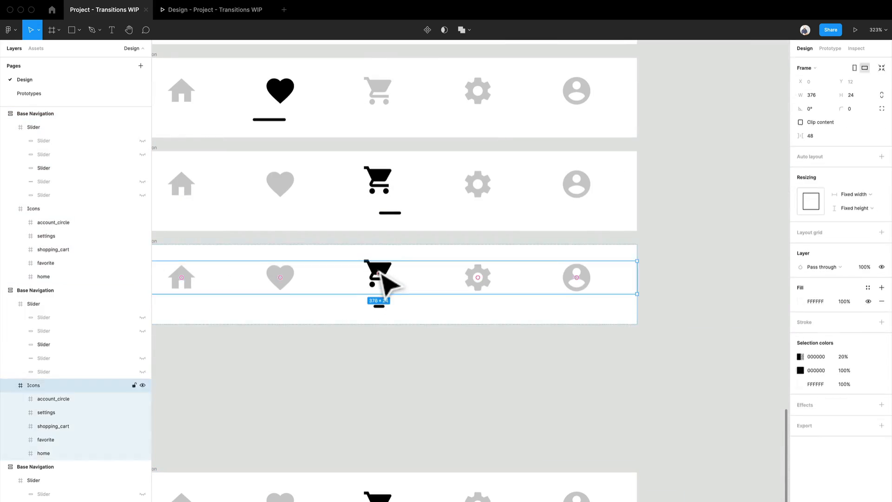
left_click(381, 275)
left_click_drag(406, 307, 406, 298)
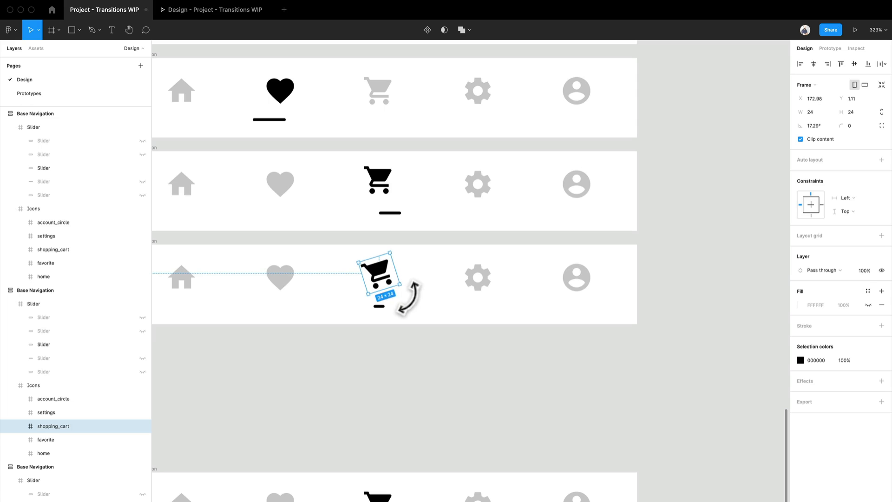
scroll(395, 344, "down", 3)
scroll(395, 344, "left", 3)
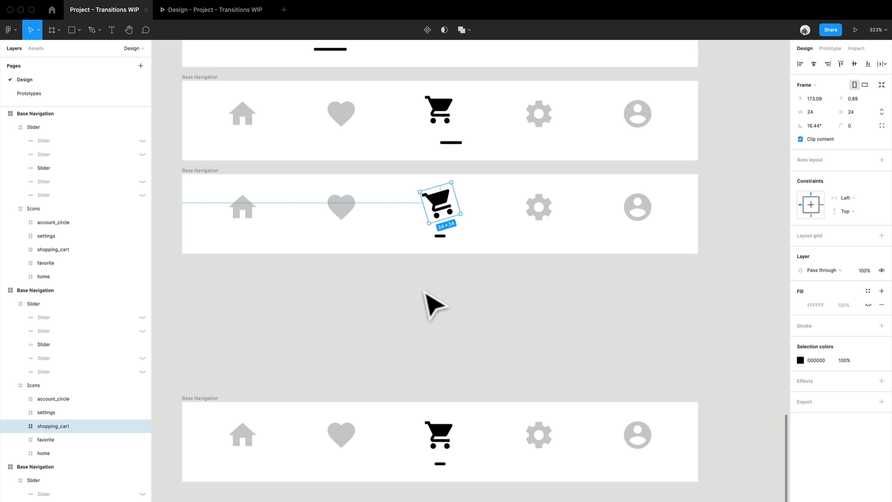
left_click(409, 301)
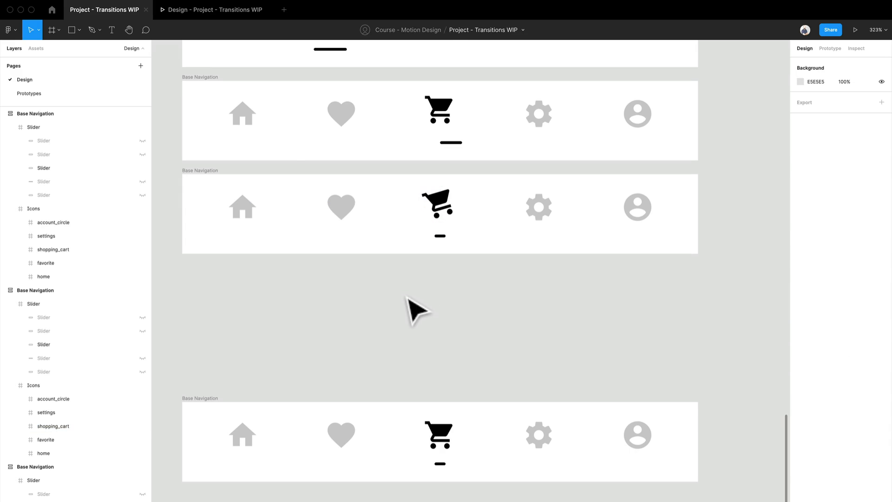
Move the final cart Base Navigation frame up to Y -322, just beneath the tilted-cart frame.
left_click_drag(211, 177, 226, 271)
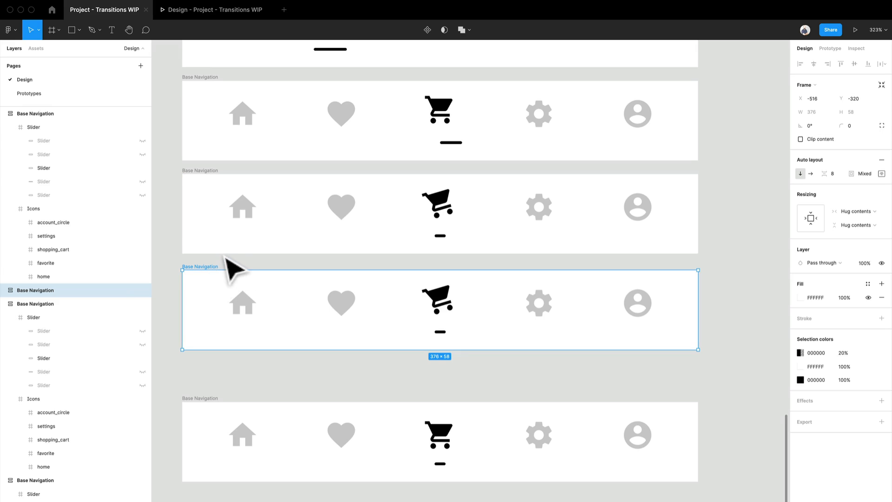
key("Delete")
left_click(219, 409)
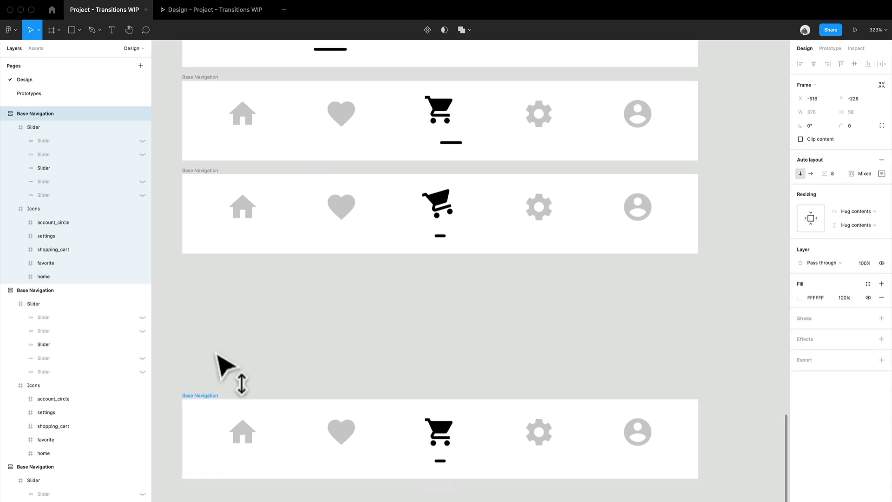
left_click_drag(217, 355, 217, 277)
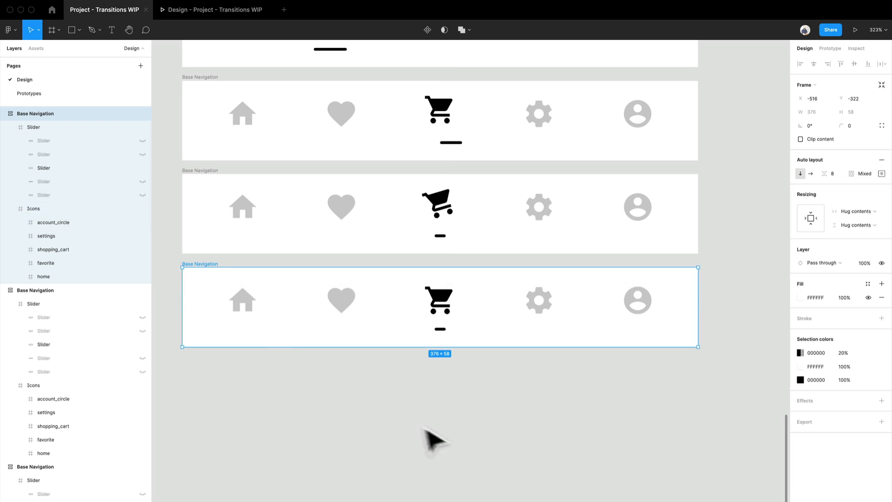
scroll(474, 468, "up", 2)
left_click(707, 308)
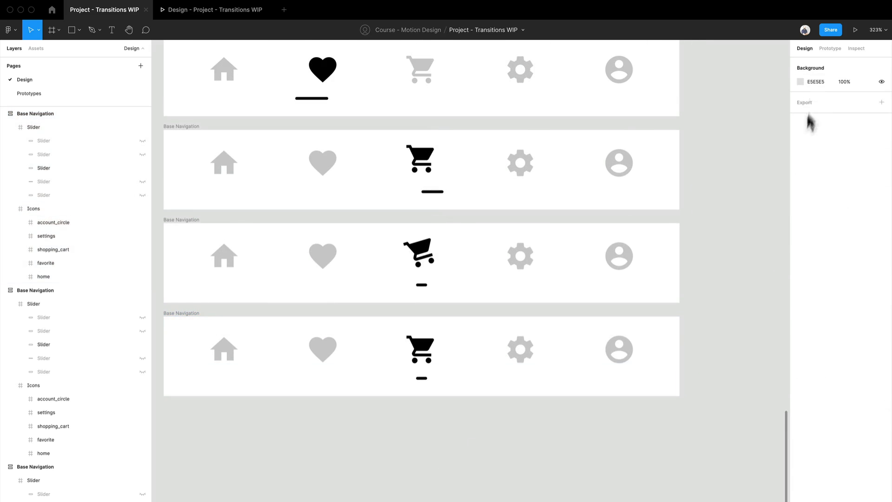
Link the tilted-cart frame to the final cart frame with an After delay trigger of 1 ms and a 200 ms Smart animate.
left_click(829, 50)
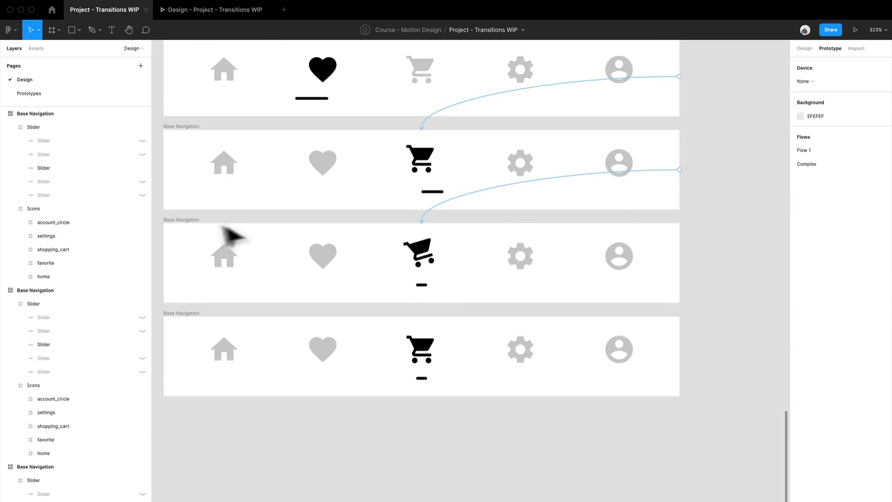
left_click(199, 234)
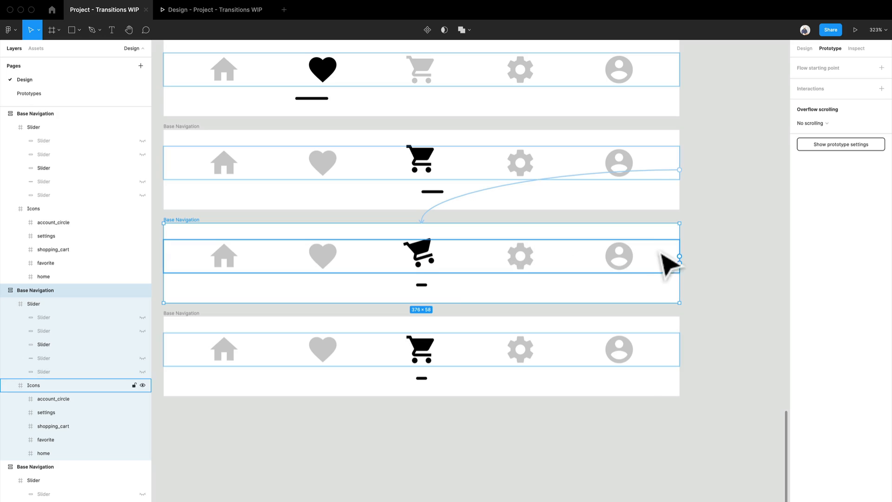
left_click_drag(679, 263, 629, 350)
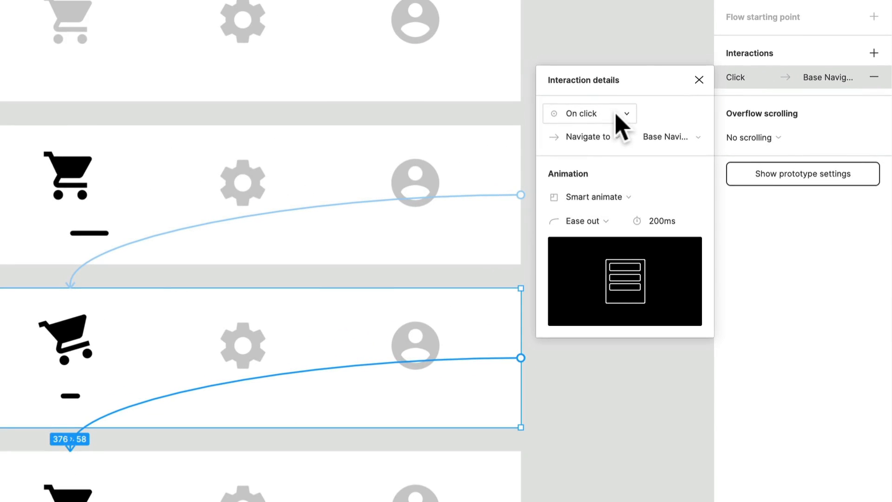
left_click(617, 116)
left_click(603, 301)
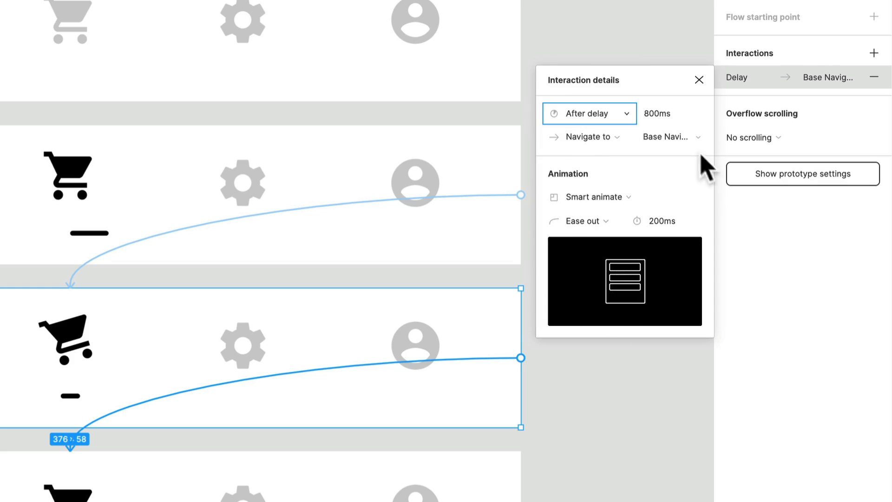
left_click(663, 115)
type("1")
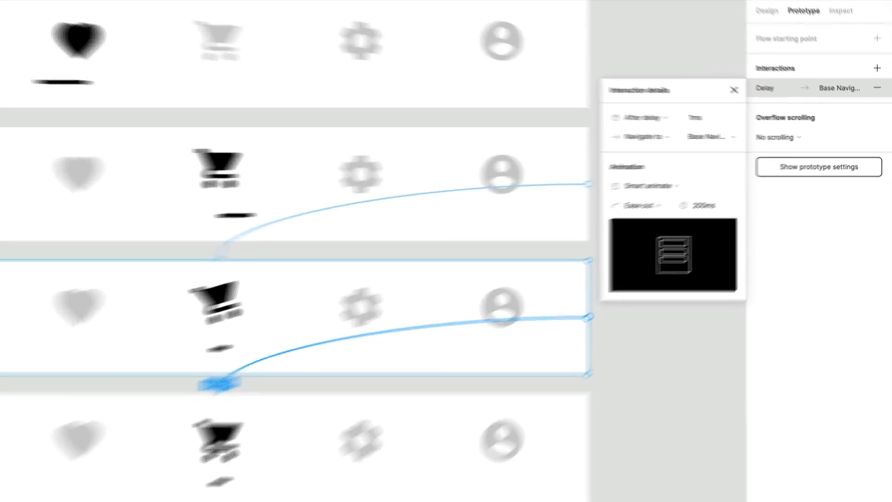
left_click(517, 431)
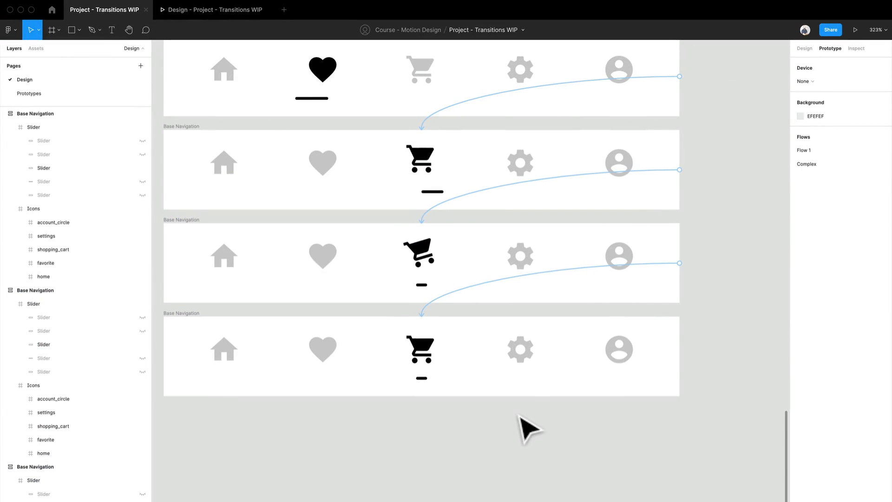
Play the heart-to-cart transition in the prototype preview, then return to the design file.
left_click(185, 13)
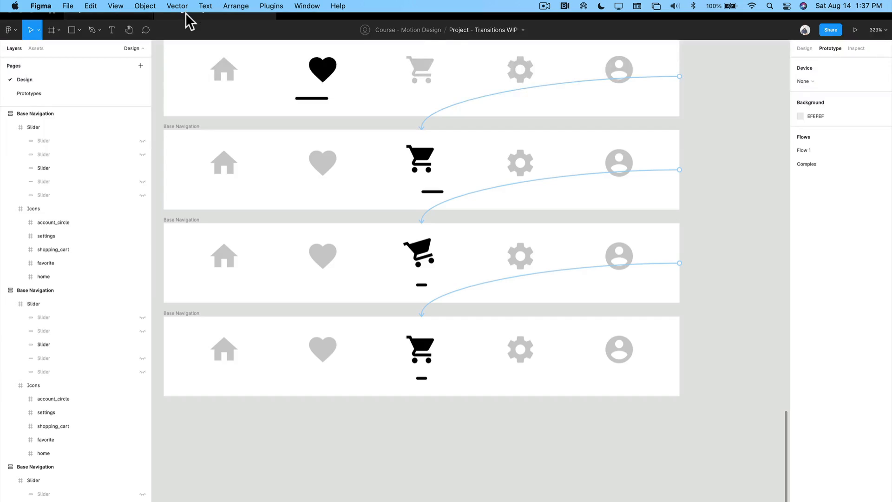
left_click(384, 153)
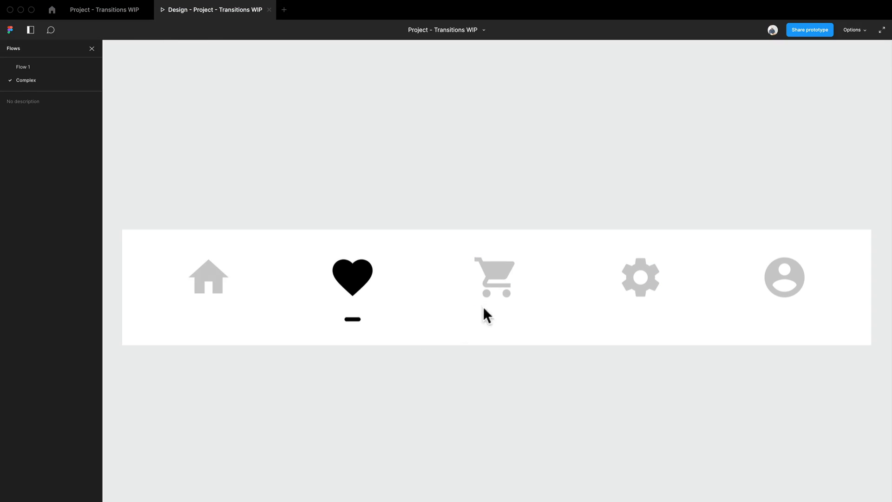
left_click(490, 289)
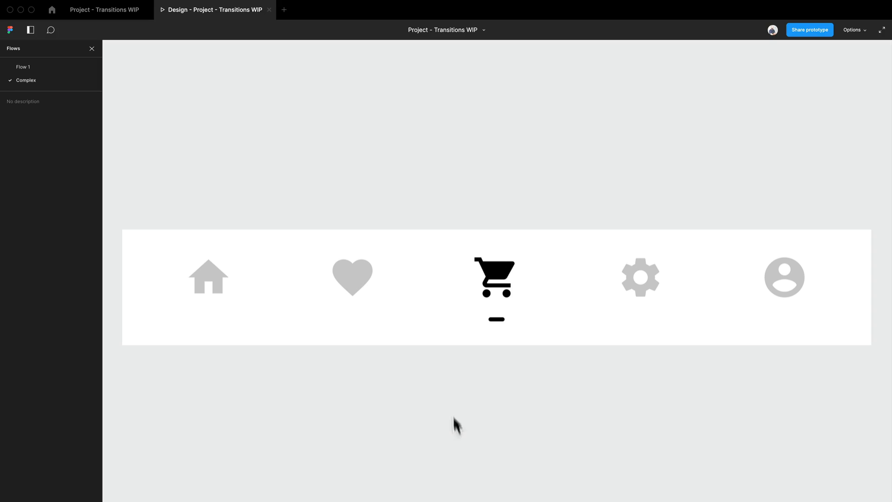
left_click(99, 10)
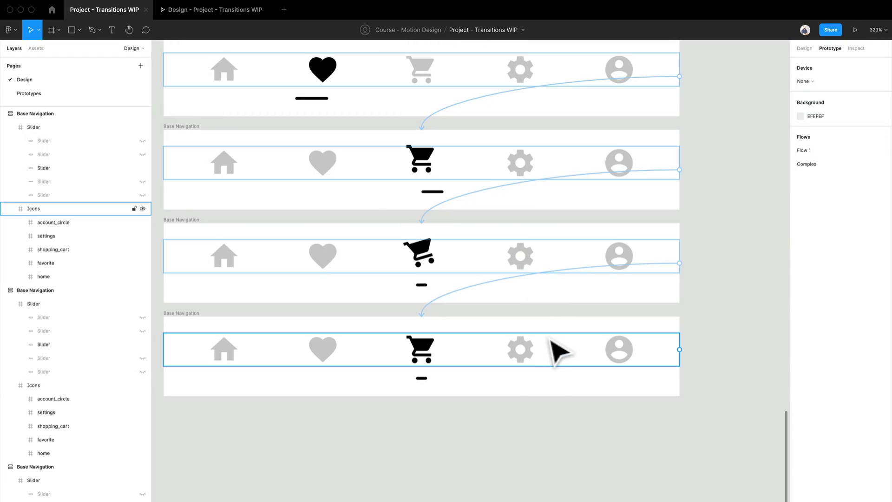
Set the link from the raised-cart frame to the tilted-cart frame to 300 ms and replay the heart-to-cart transition in the preview.
left_click(509, 199)
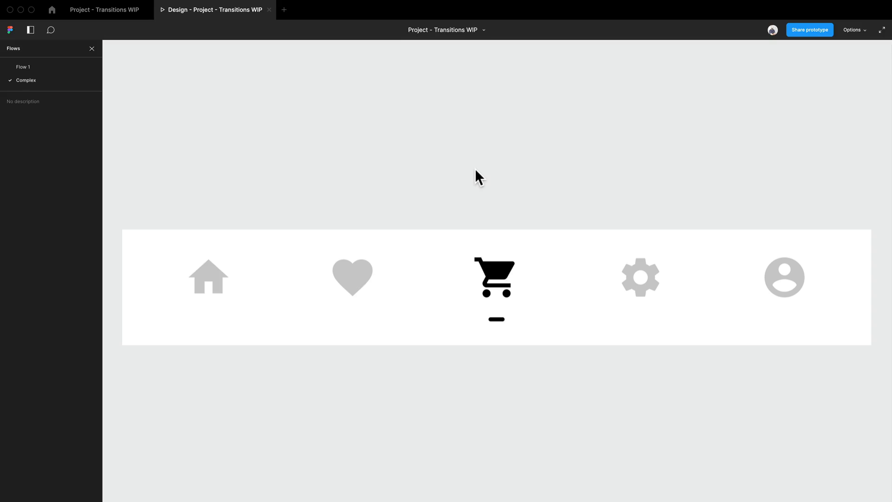
left_click(480, 275)
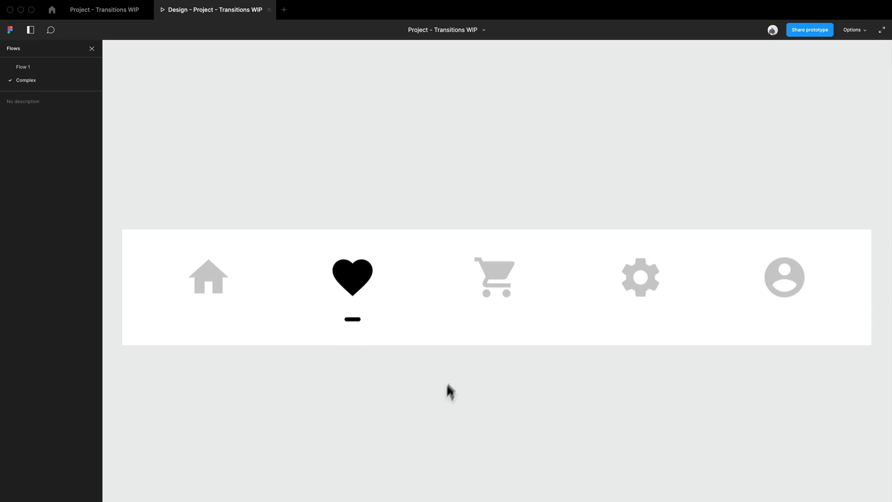
left_click(510, 281)
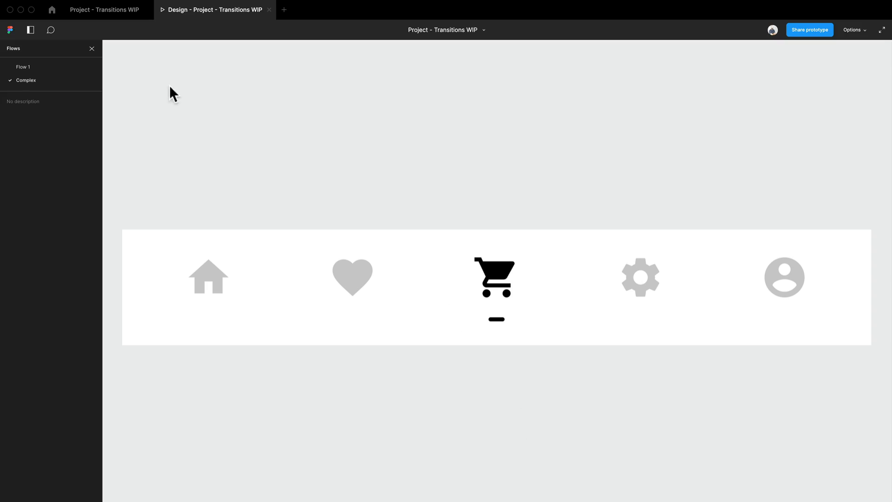
left_click(135, 13)
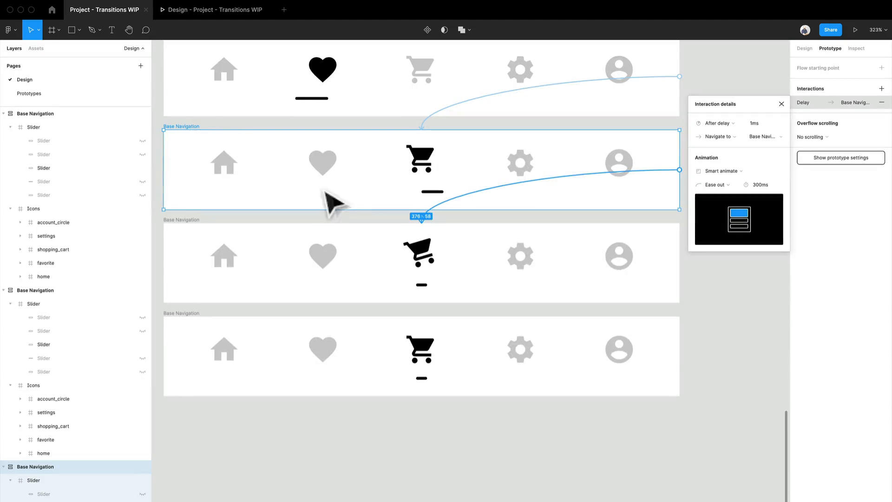
Change the easing of the link from the raised-cart frame to the tilted-cart frame to Ease in.
scroll(688, 388, "up", 3)
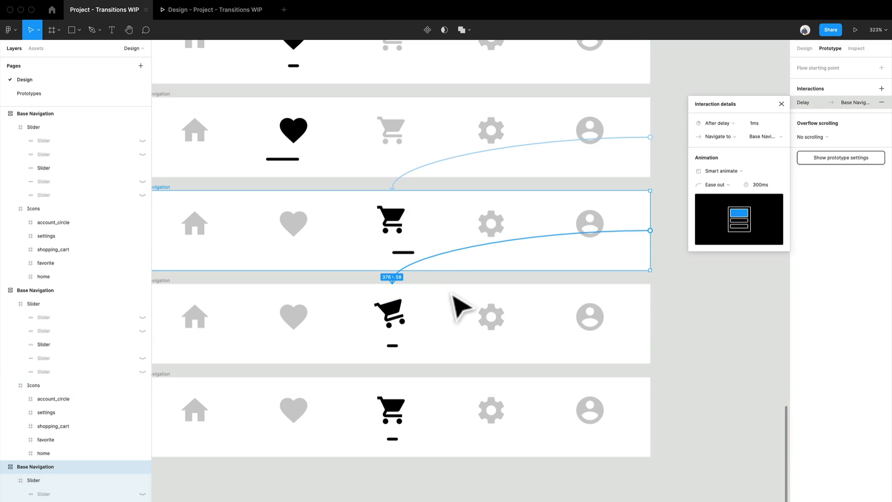
scroll(461, 306, "up", 2)
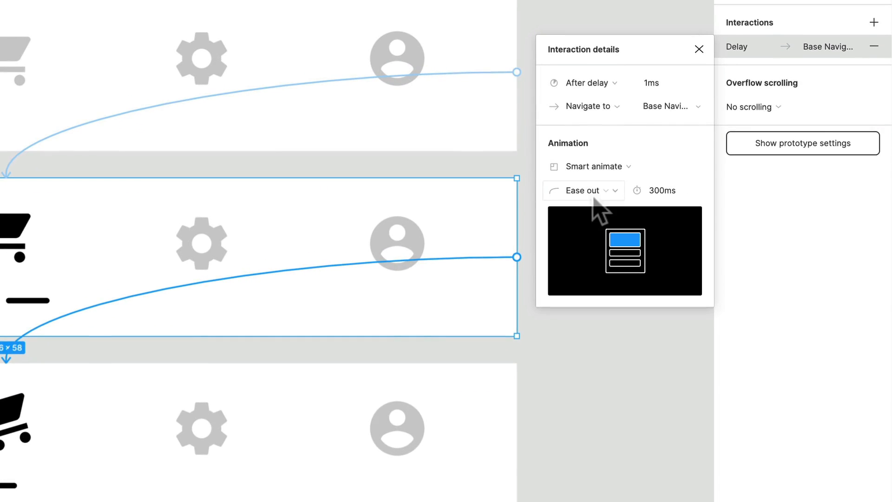
left_click(189, 173)
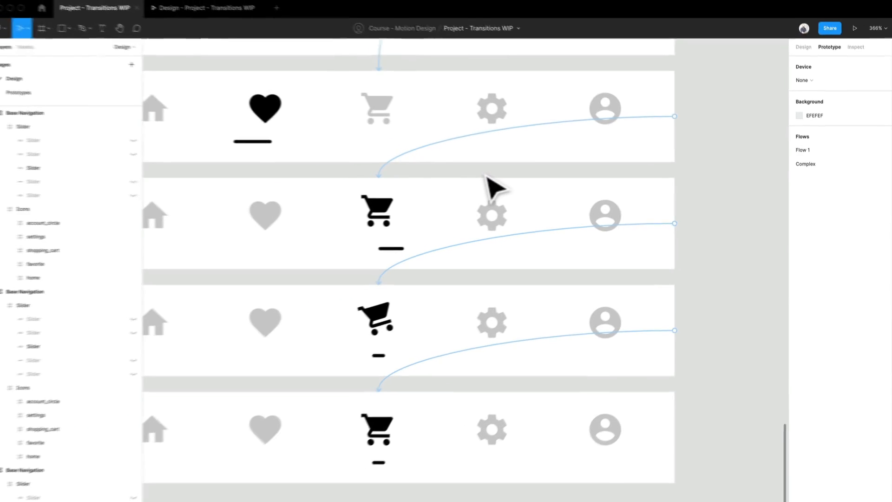
left_click(504, 239)
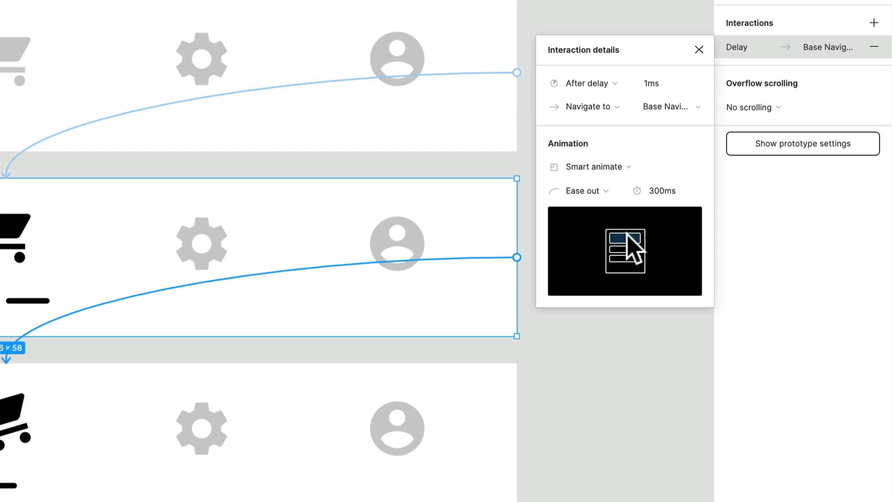
left_click(602, 192)
left_click(604, 173)
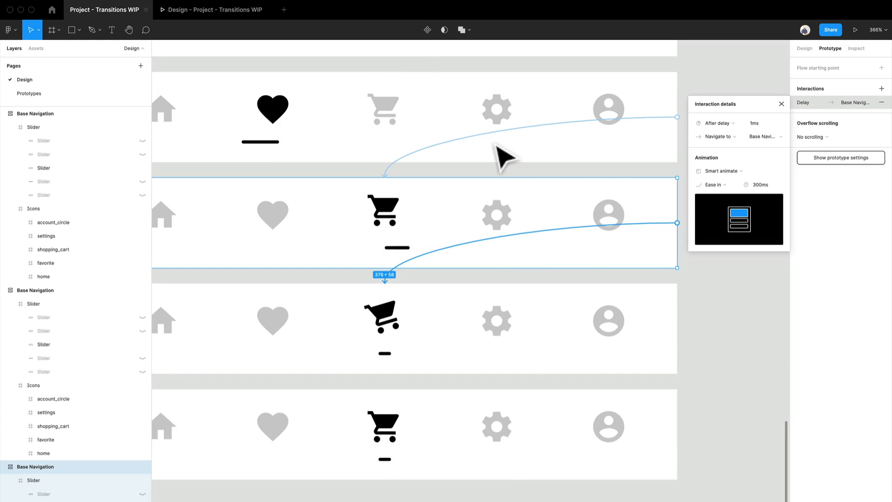
Replay the transition from heart to cart in the prototype preview to check the changed easing, then go back to the design file.
left_click(203, 14)
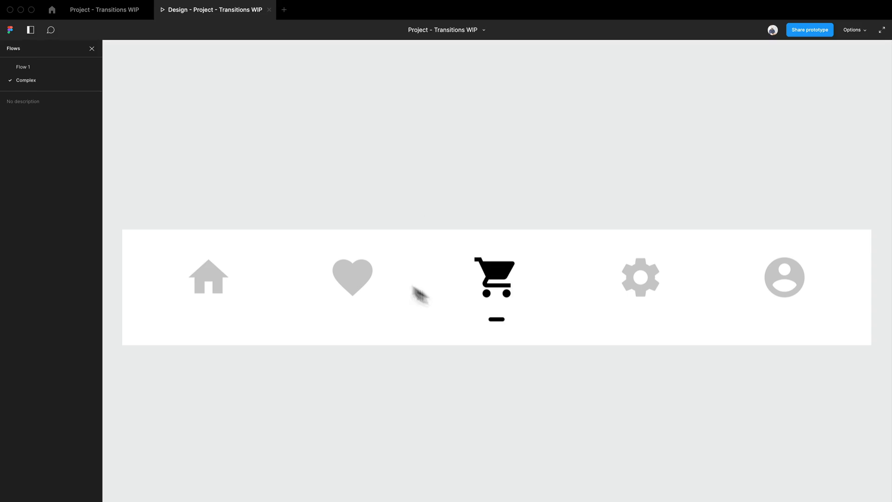
left_click(367, 287)
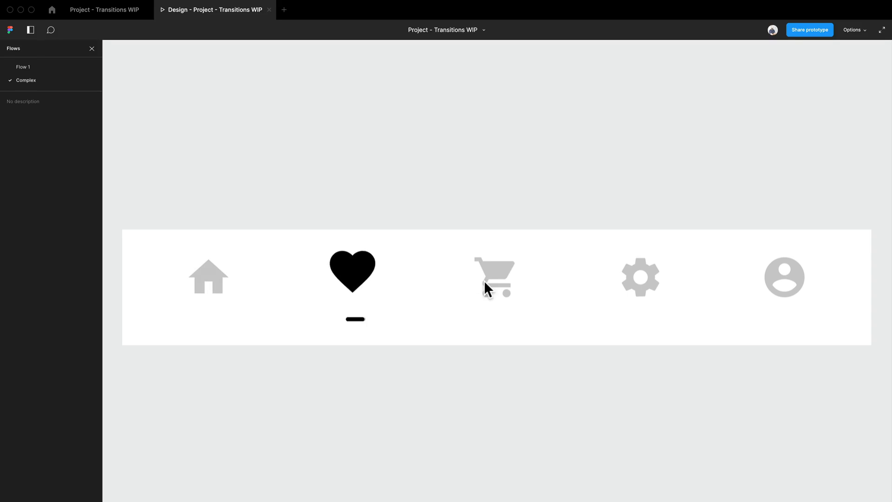
left_click(503, 298)
left_click(111, 11)
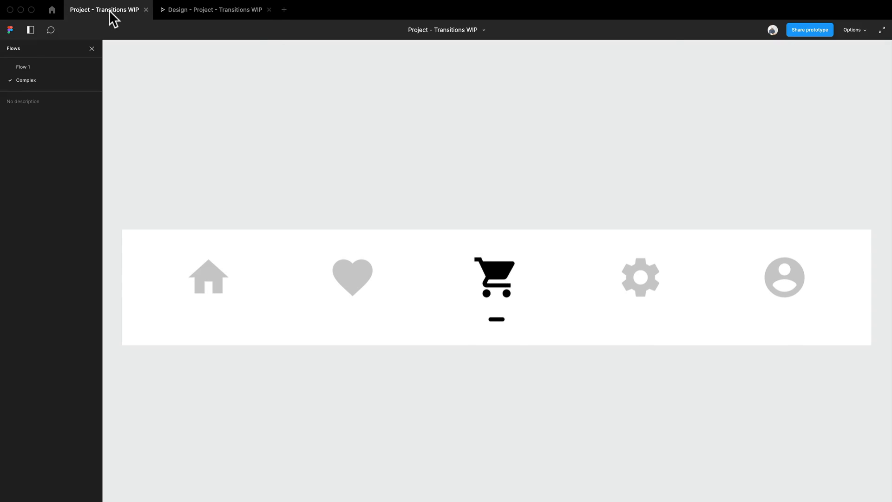
Set the link from the left-stretched slider frame to the raised-cart frame to Ease in.
left_click(737, 300)
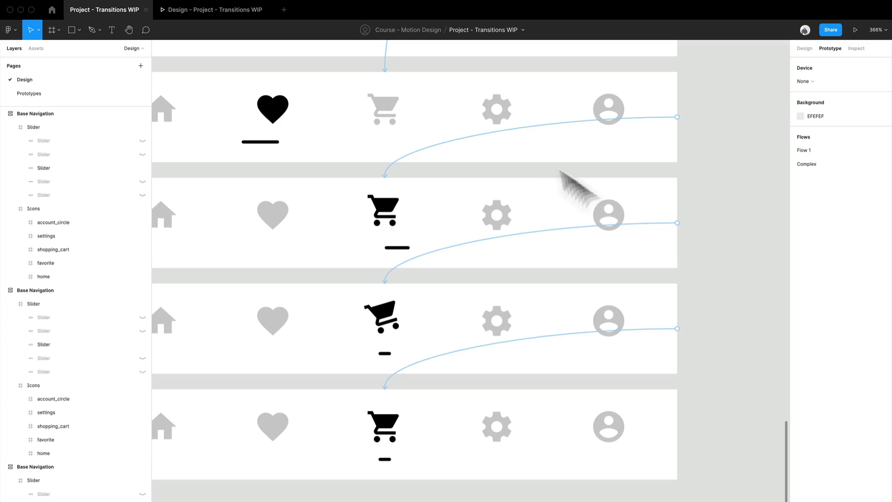
left_click(512, 132)
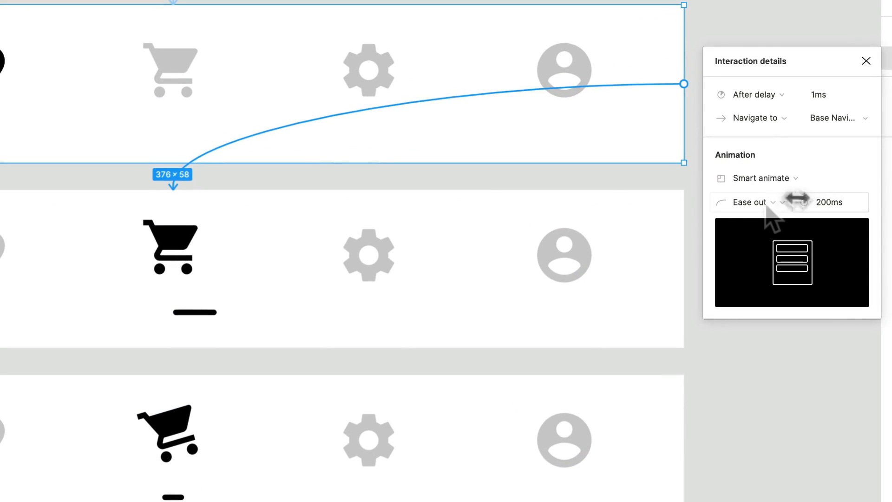
left_click(768, 208)
left_click(779, 183)
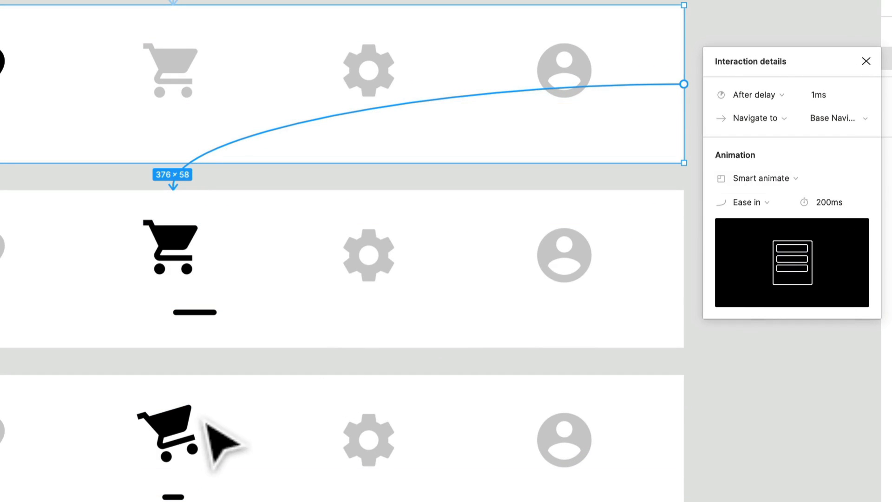
left_click(179, 441)
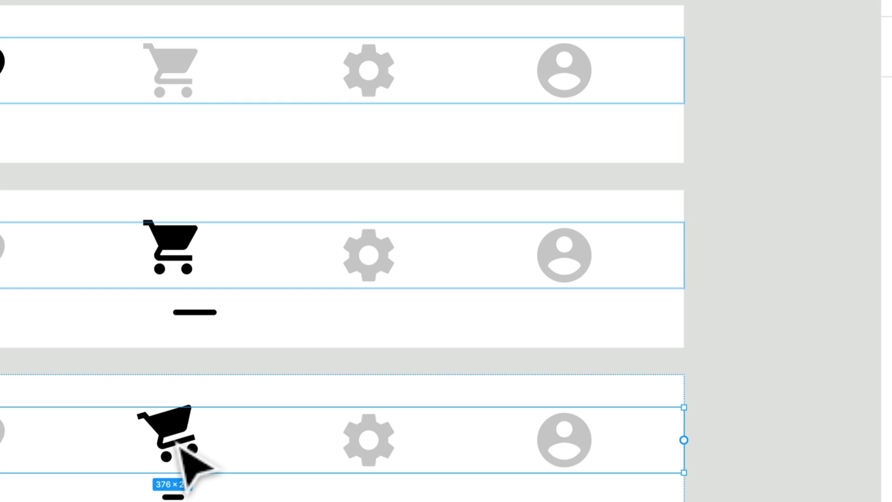
double_click(180, 442)
left_click(762, 497)
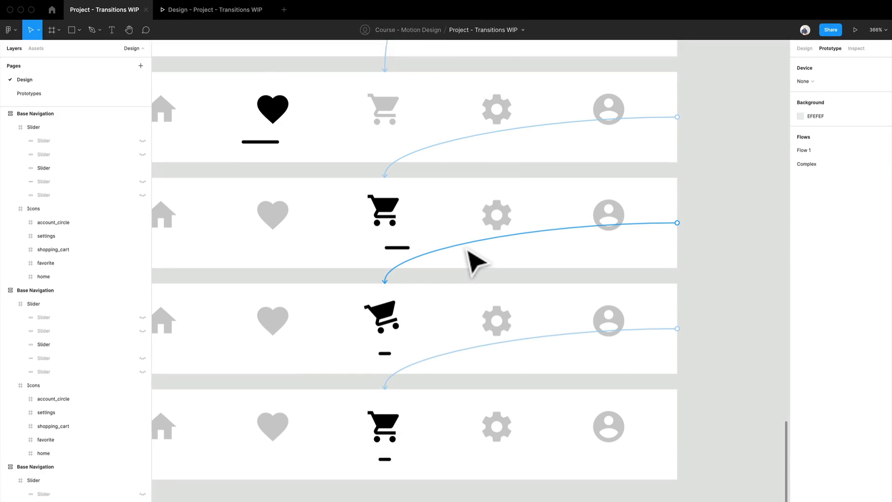
Review the raised-to-tilted and tilted-to-final cart link settings, and replay the cart transition in the prototype preview.
left_click(323, 301)
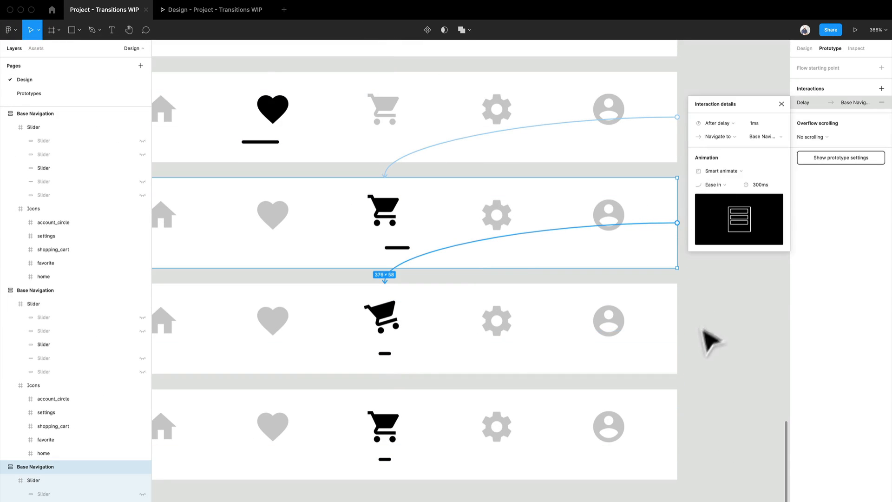
left_click(741, 342)
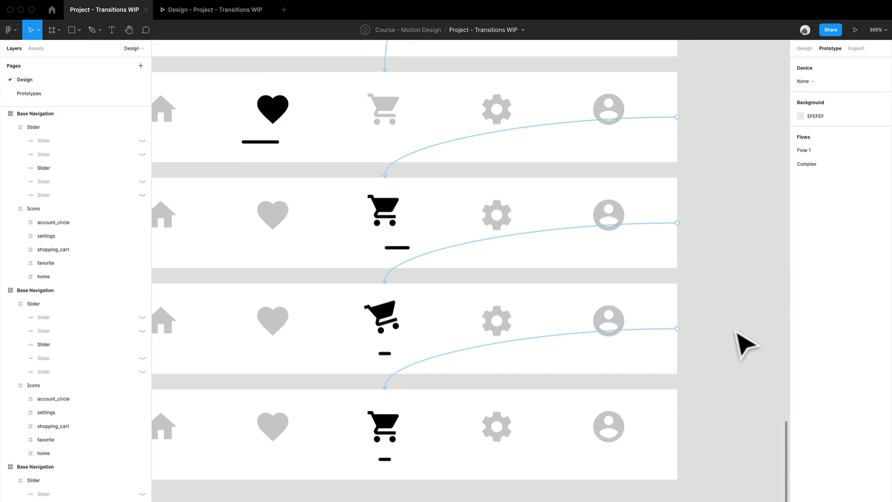
left_click(586, 337)
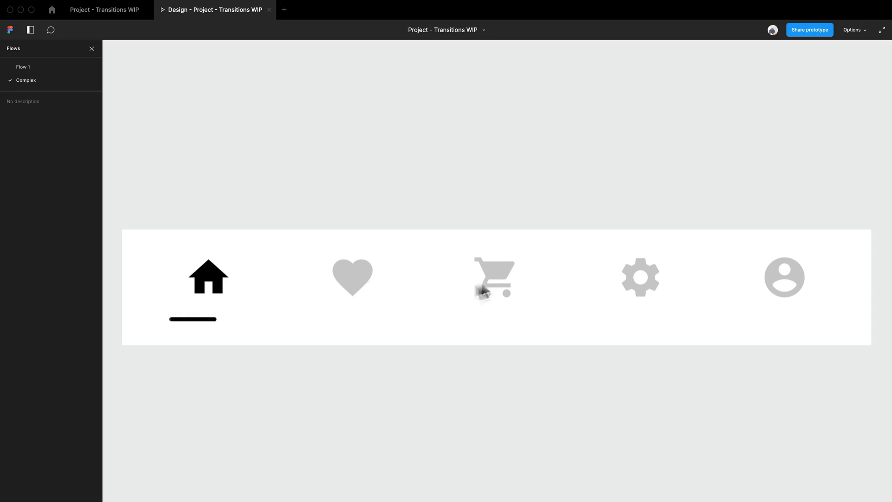
left_click(503, 281)
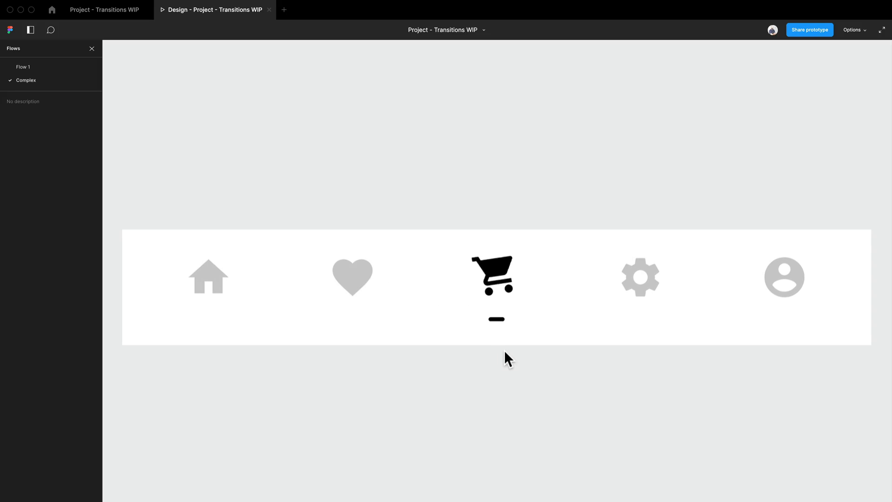
left_click(105, 12)
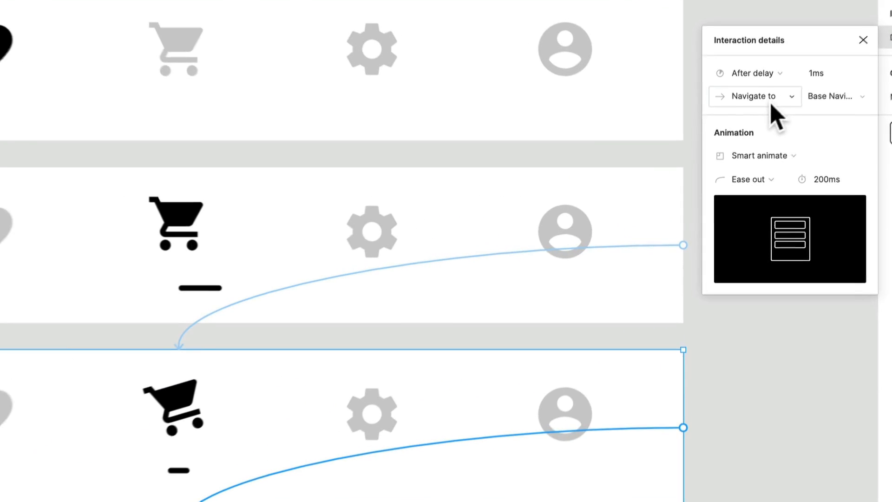
Set the link from the tilted-cart frame to the final cart frame to Ease in, and the raised-to-tilted cart link to Ease out.
left_click(748, 179)
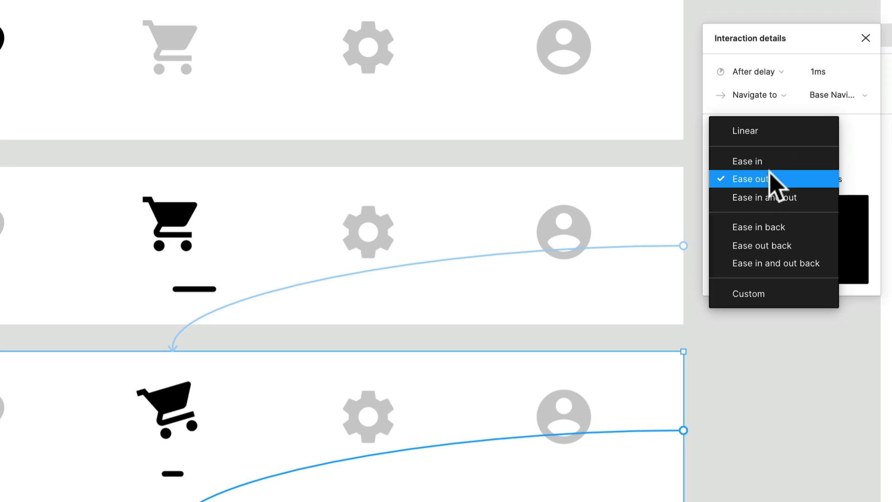
left_click(723, 161)
left_click(372, 271)
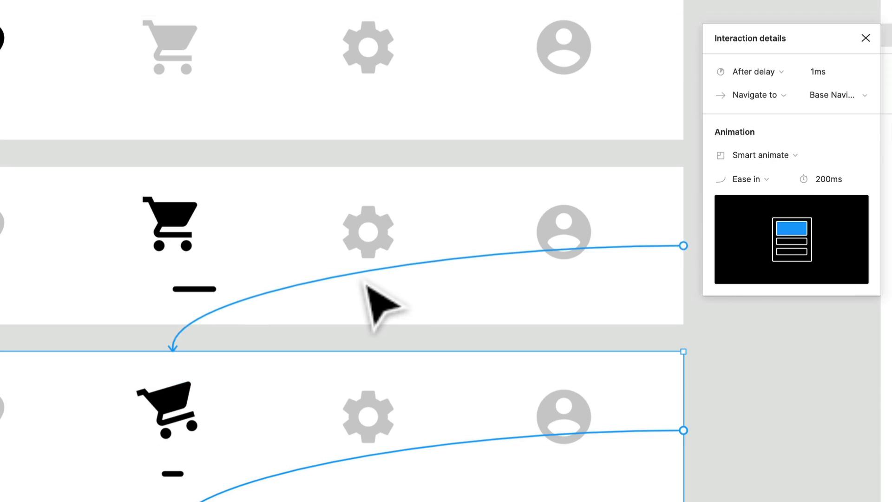
left_click(753, 179)
left_click(752, 197)
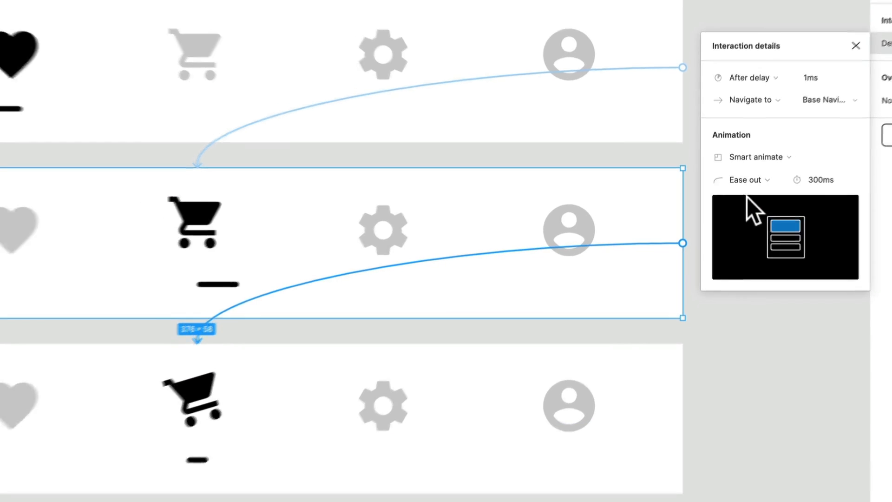
Replay the transition to the cart in the prototype preview to check the swapped easings, and return to the design file.
left_click(230, 13)
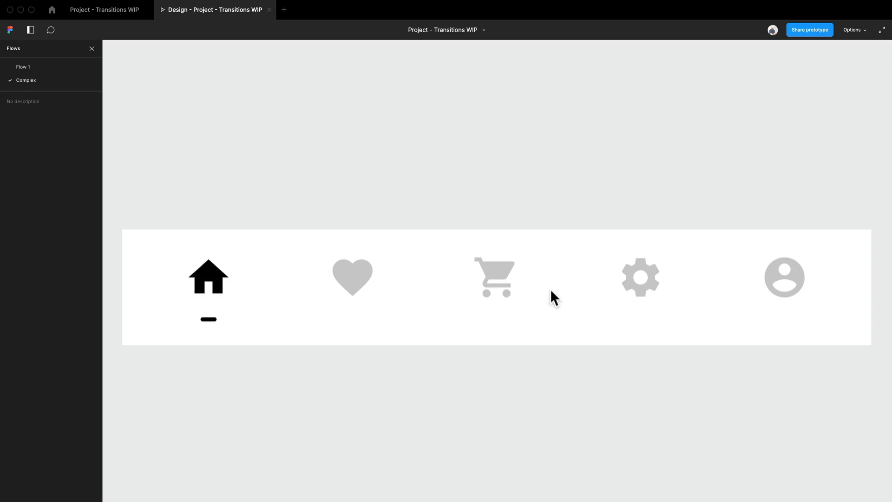
left_click(505, 276)
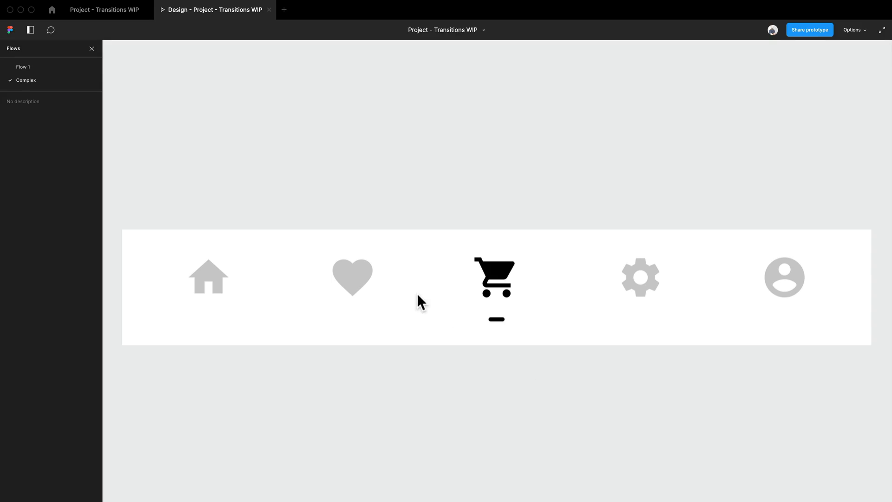
left_click(506, 285)
left_click(104, 11)
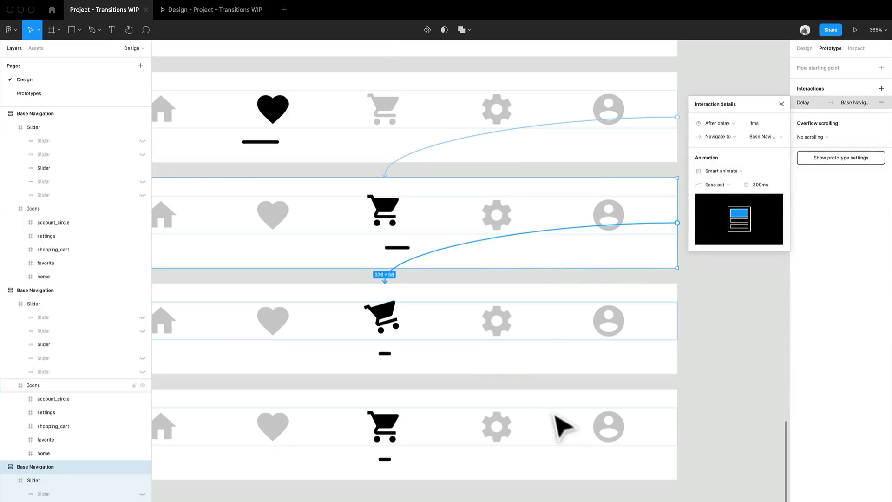
Set the animation duration of the link from the tilted-cart frame to the final cart frame to 300 ms.
left_click(714, 404)
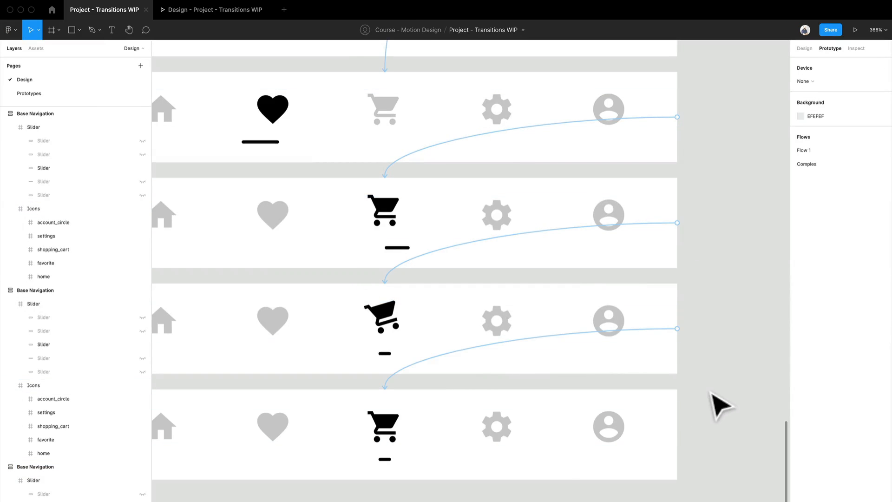
left_click(635, 338)
left_click(764, 184)
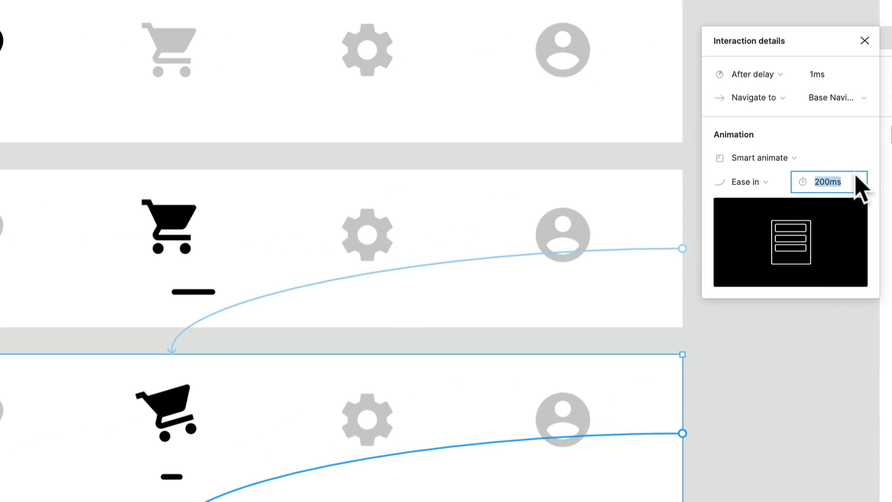
type("300")
key("Return")
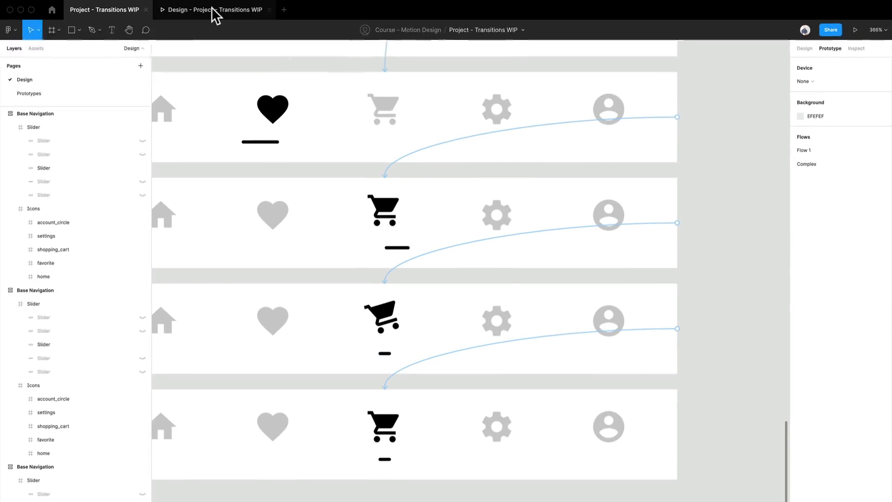
Replay the home, heart and cart transitions in the prototype preview to check the longer settling motion, and return to the design file.
left_click(215, 14)
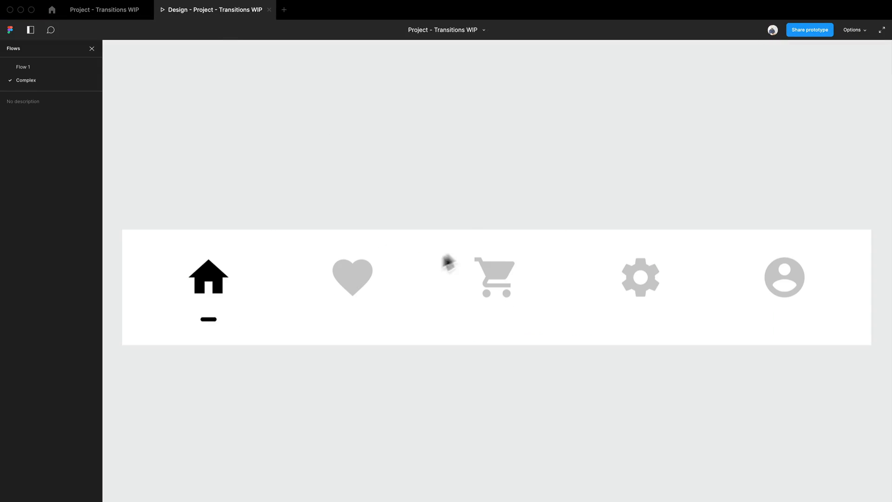
left_click(362, 279)
left_click(496, 287)
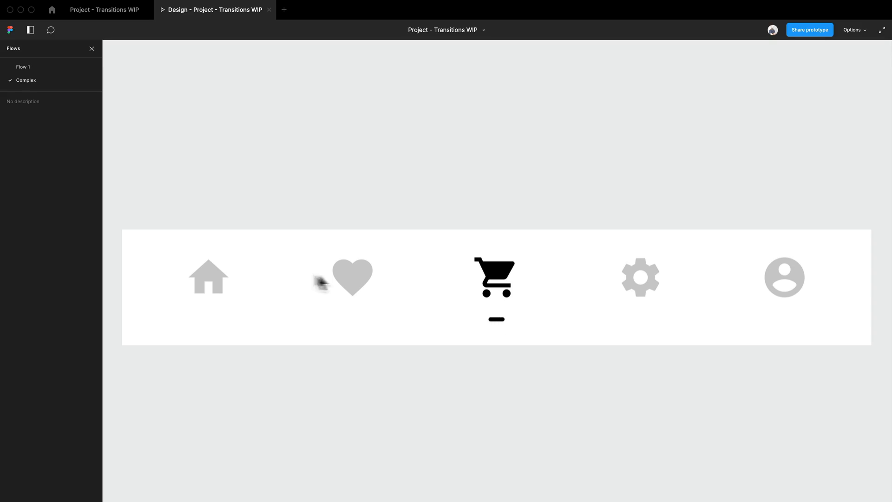
left_click(211, 277)
left_click(348, 280)
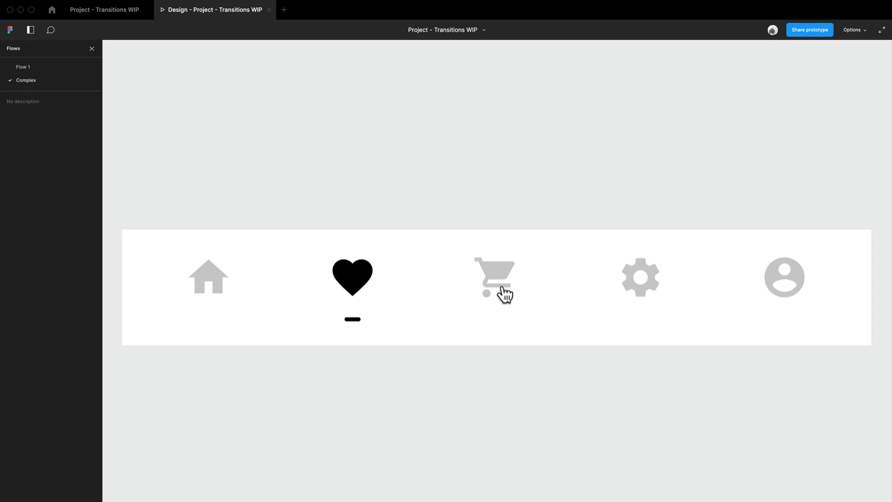
left_click(504, 292)
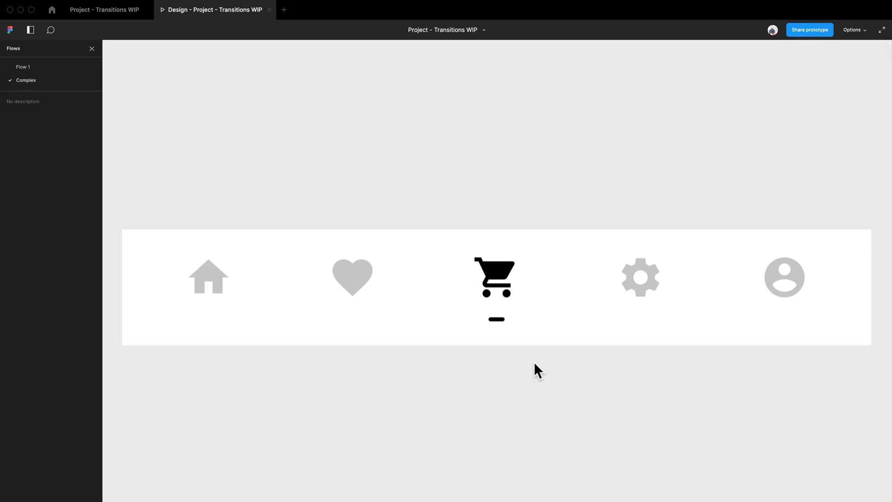
left_click(124, 13)
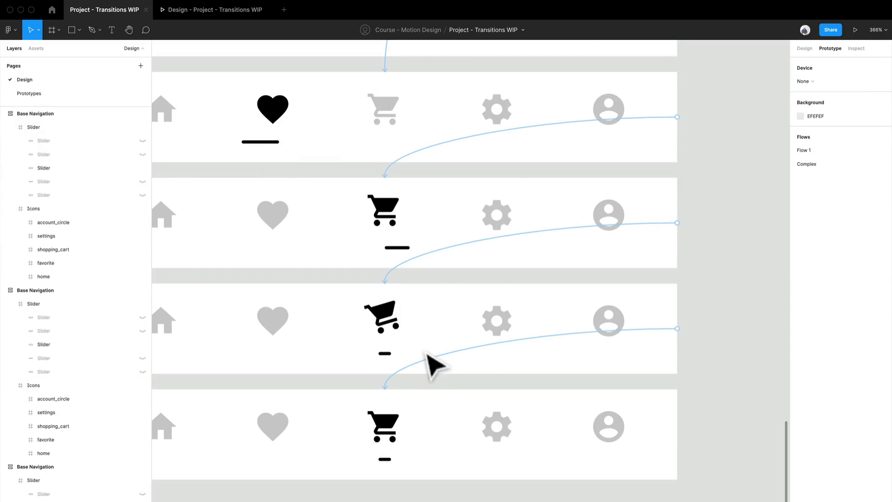
Set the animation duration of the link from the raised-cart frame to the tilted-cart frame to 200 ms.
left_click(437, 260)
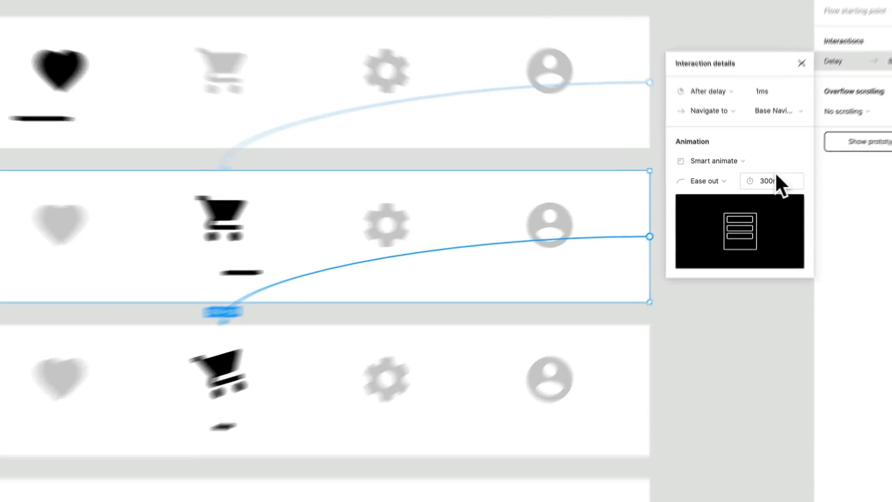
double_click(775, 181)
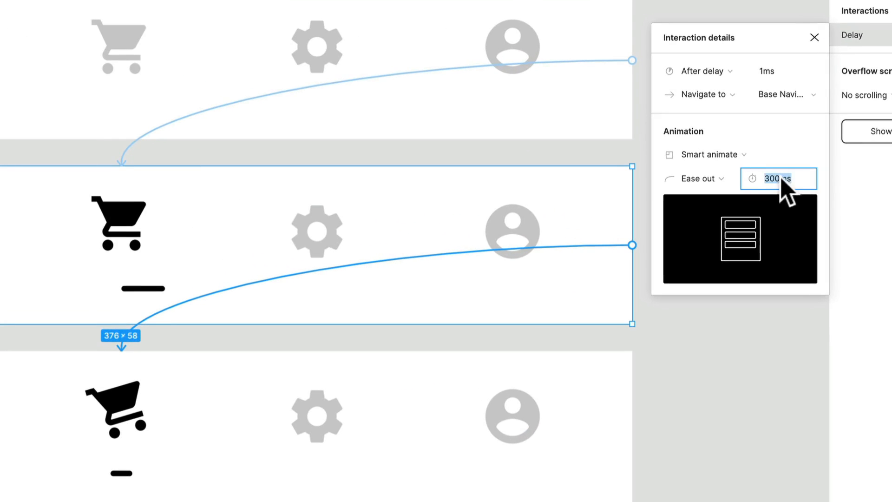
type("200")
key("Return")
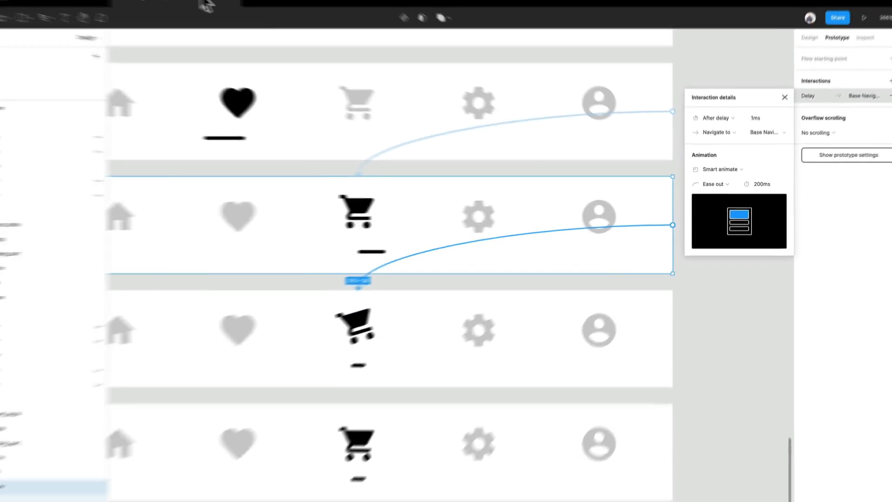
Replay the heart-to-cart transition several times in the prototype preview to check the shortened tilt.
left_click(206, 6)
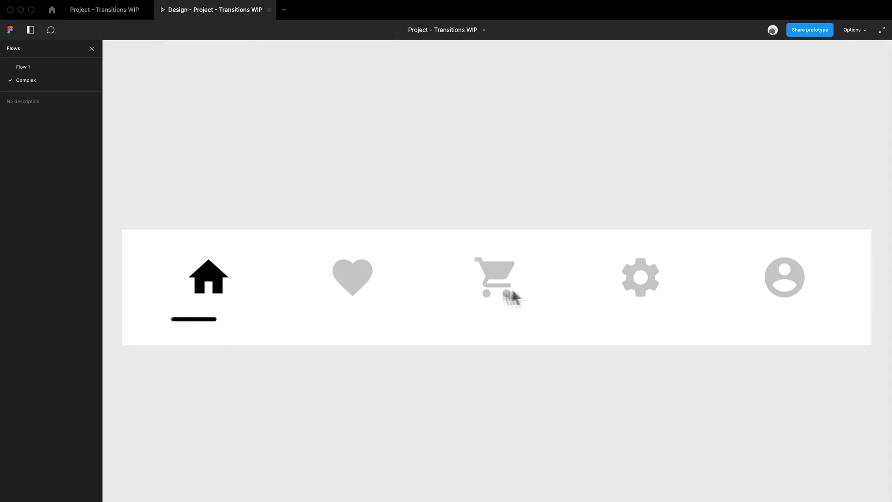
left_click(508, 292)
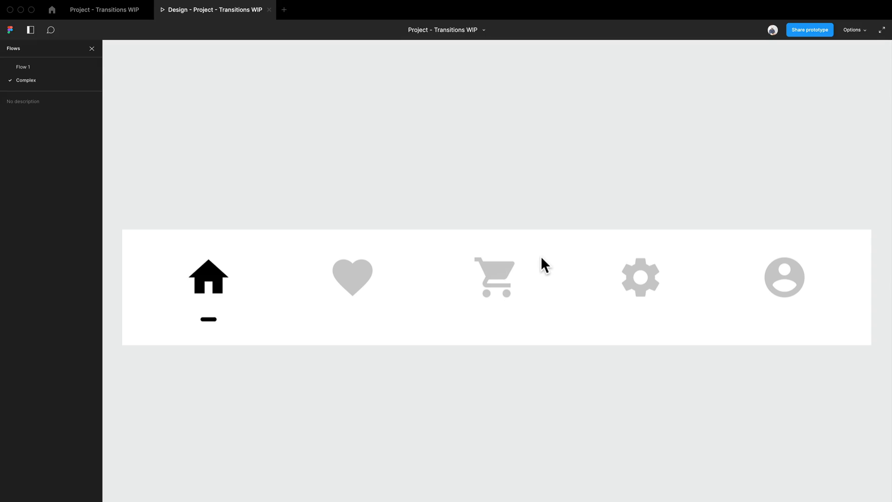
left_click(347, 278)
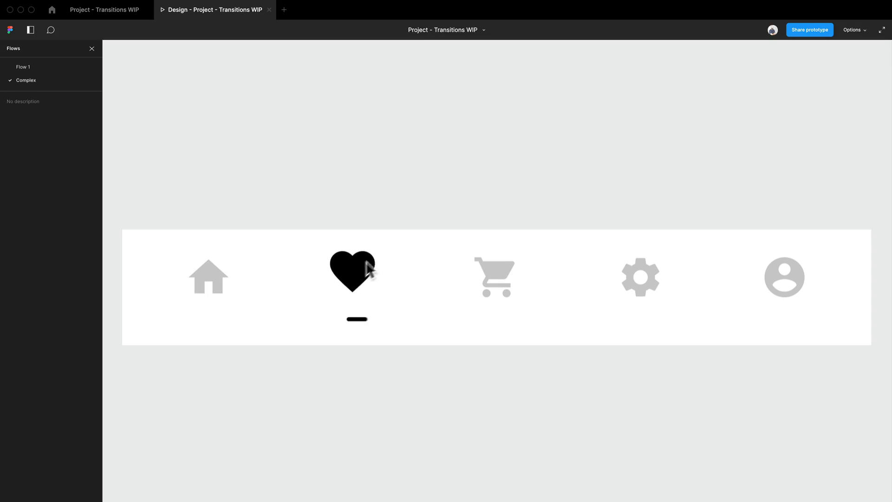
left_click(514, 278)
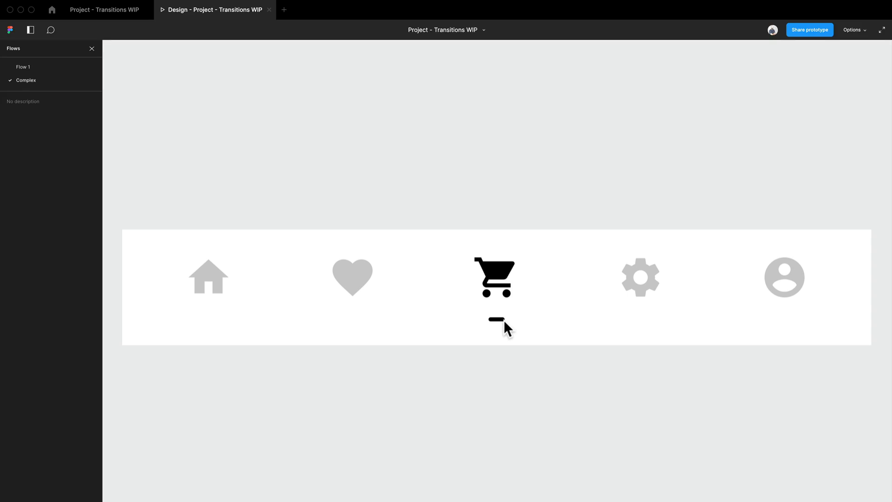
left_click(488, 274)
left_click(364, 281)
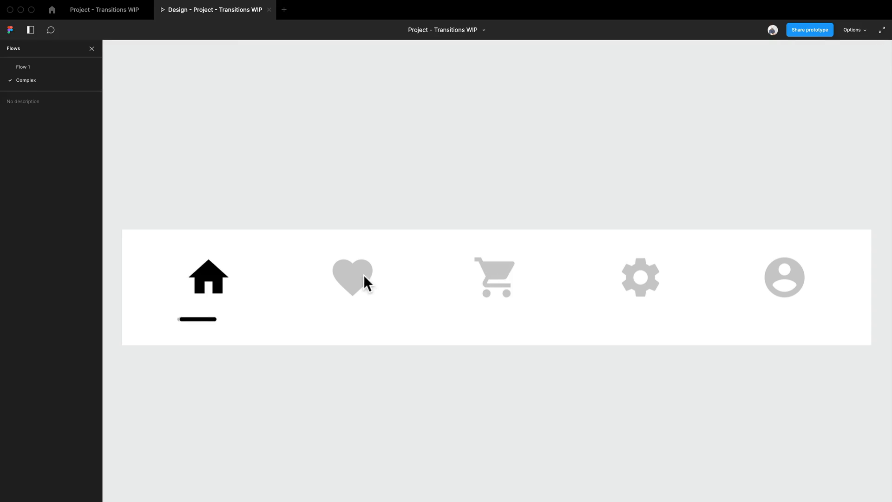
left_click(504, 286)
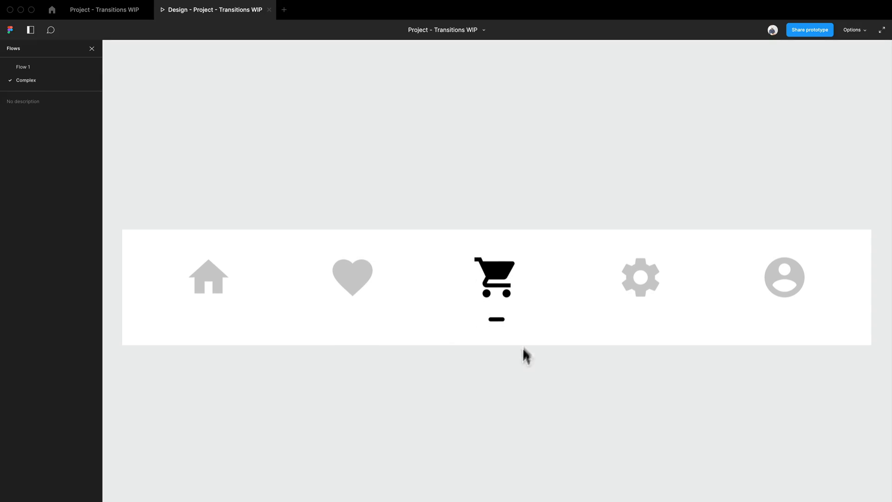